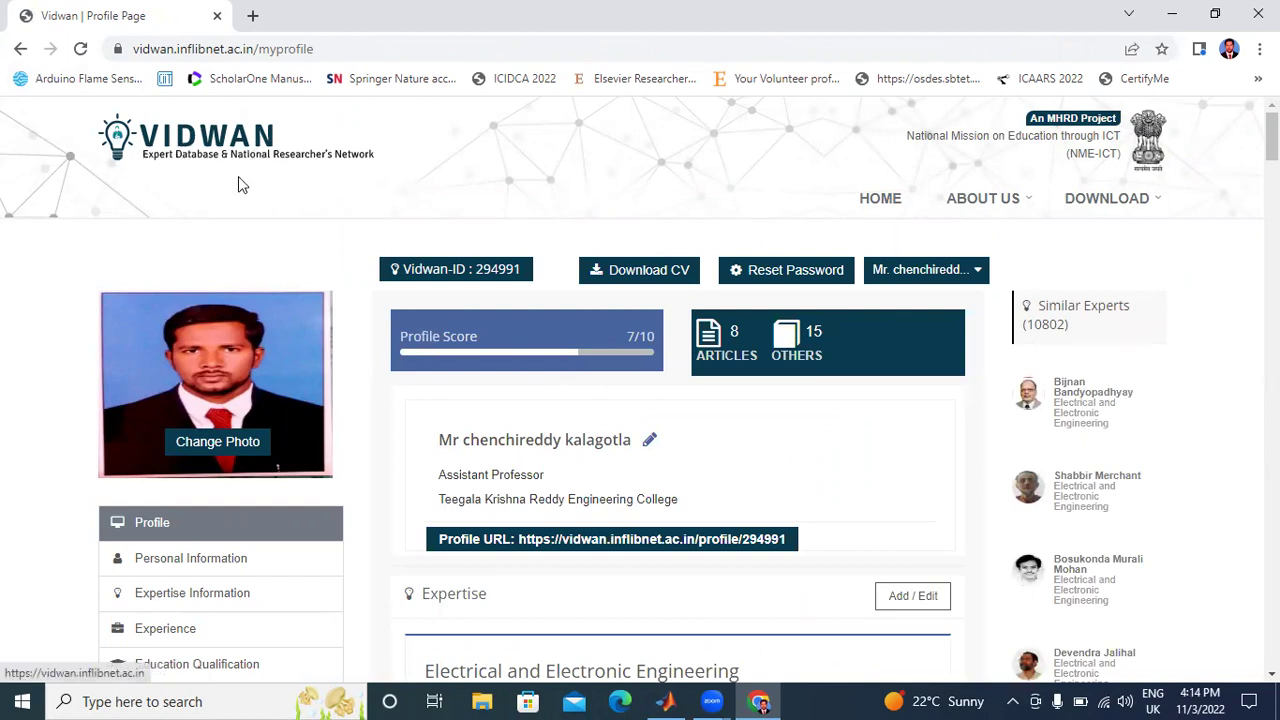
Review the profile's Personal Information and contact details
scroll(371, 180, "down", 2)
scroll(390, 256, "up", 2)
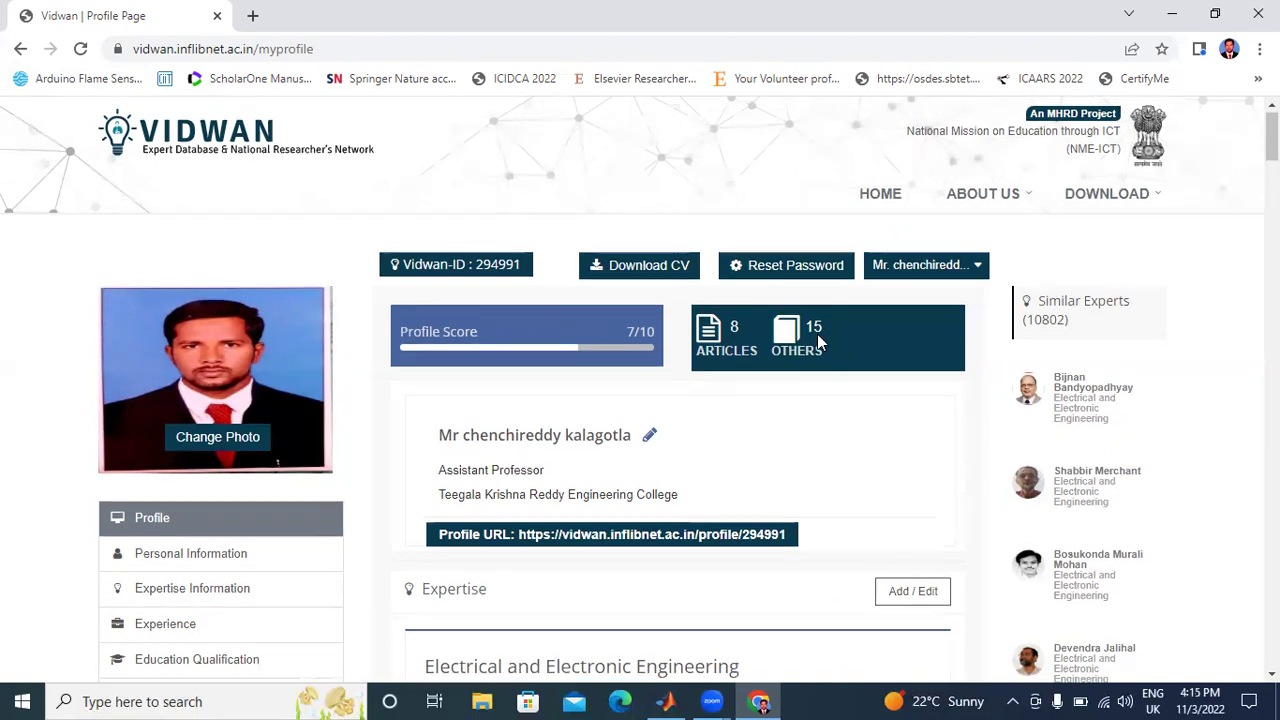
scroll(817, 334, "down", 2)
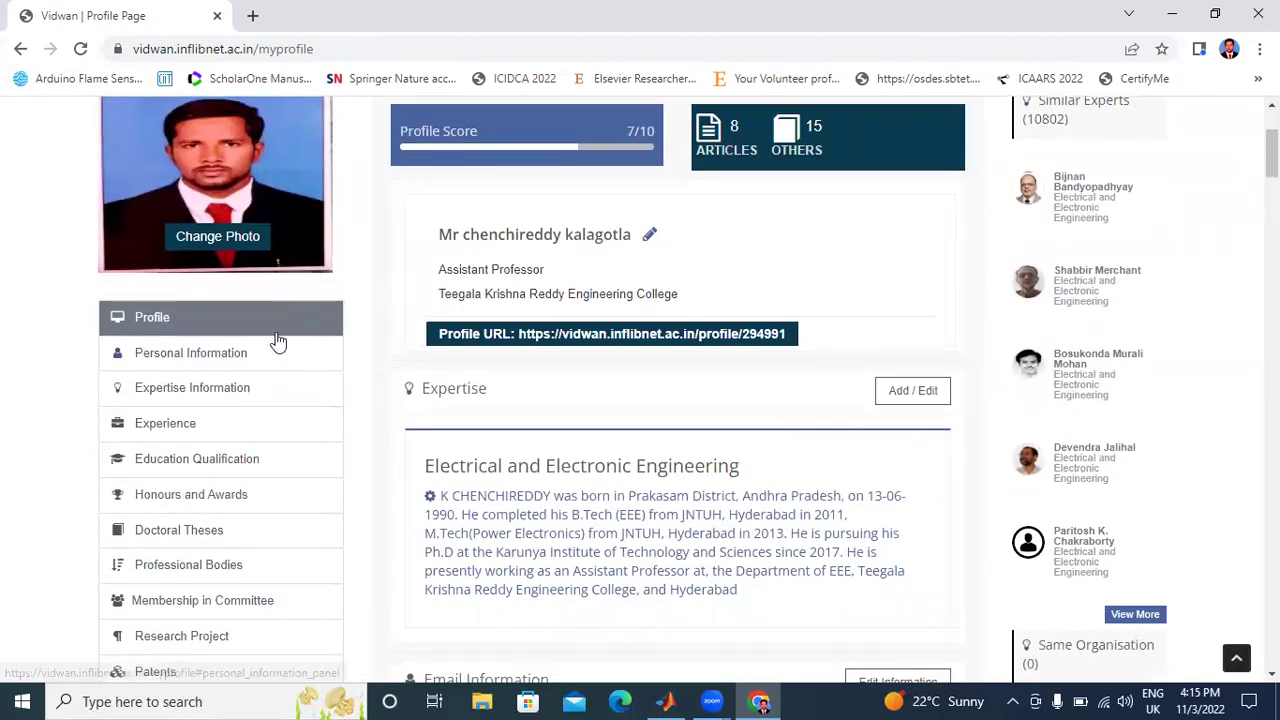
scroll(188, 320, "down", 4)
scroll(188, 320, "up", 6)
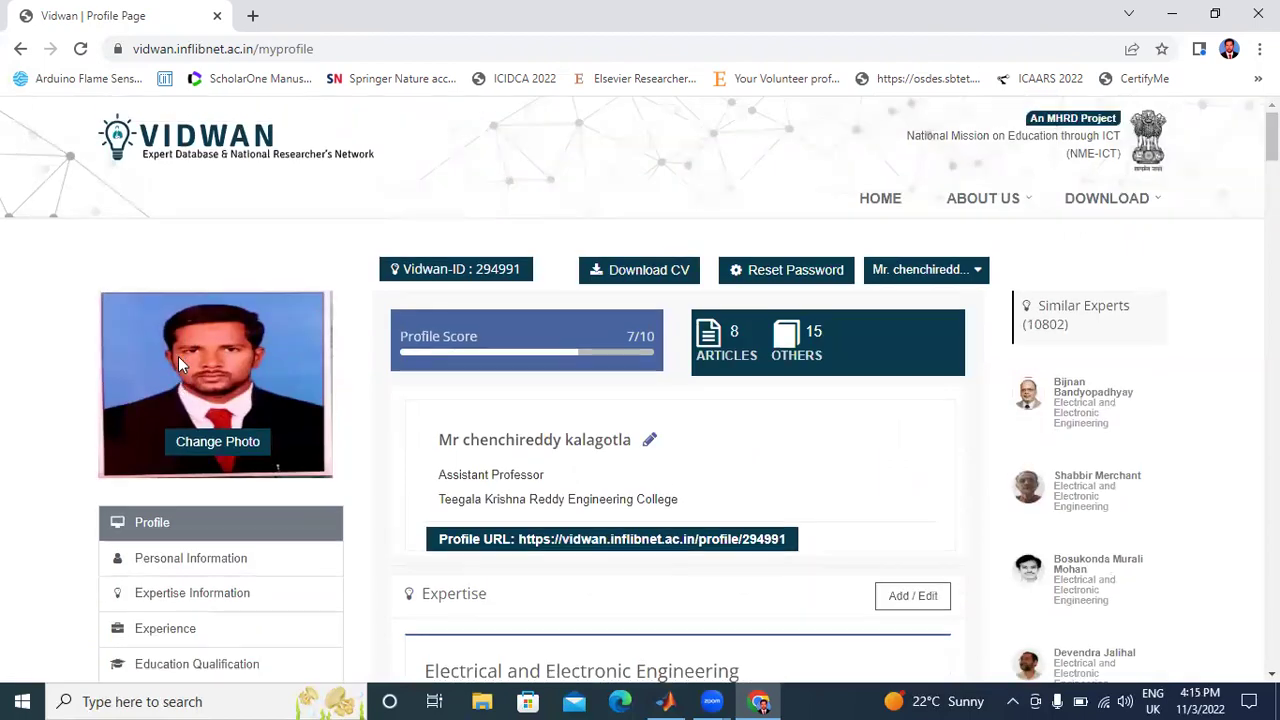
scroll(178, 356, "down", 2)
left_click(212, 360)
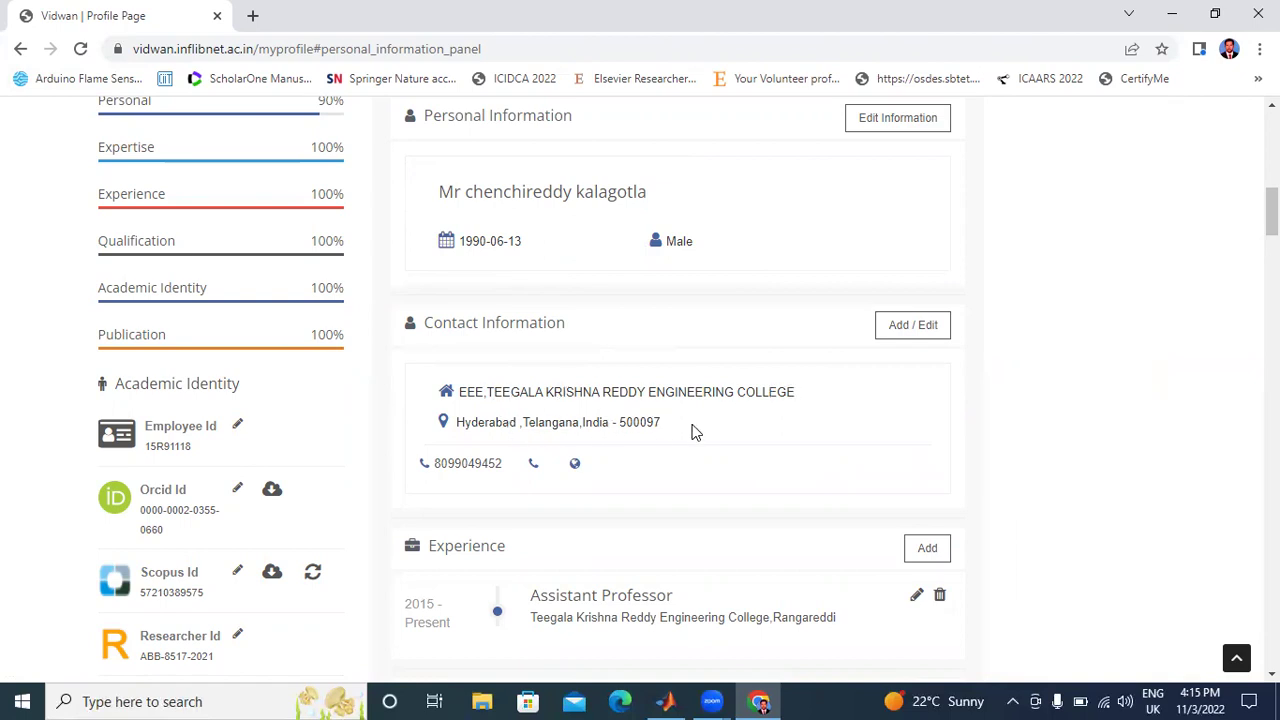
Move to the Expertise section showing Electrical and Electronic Engineering and the biography
scroll(520, 390, "up", 10)
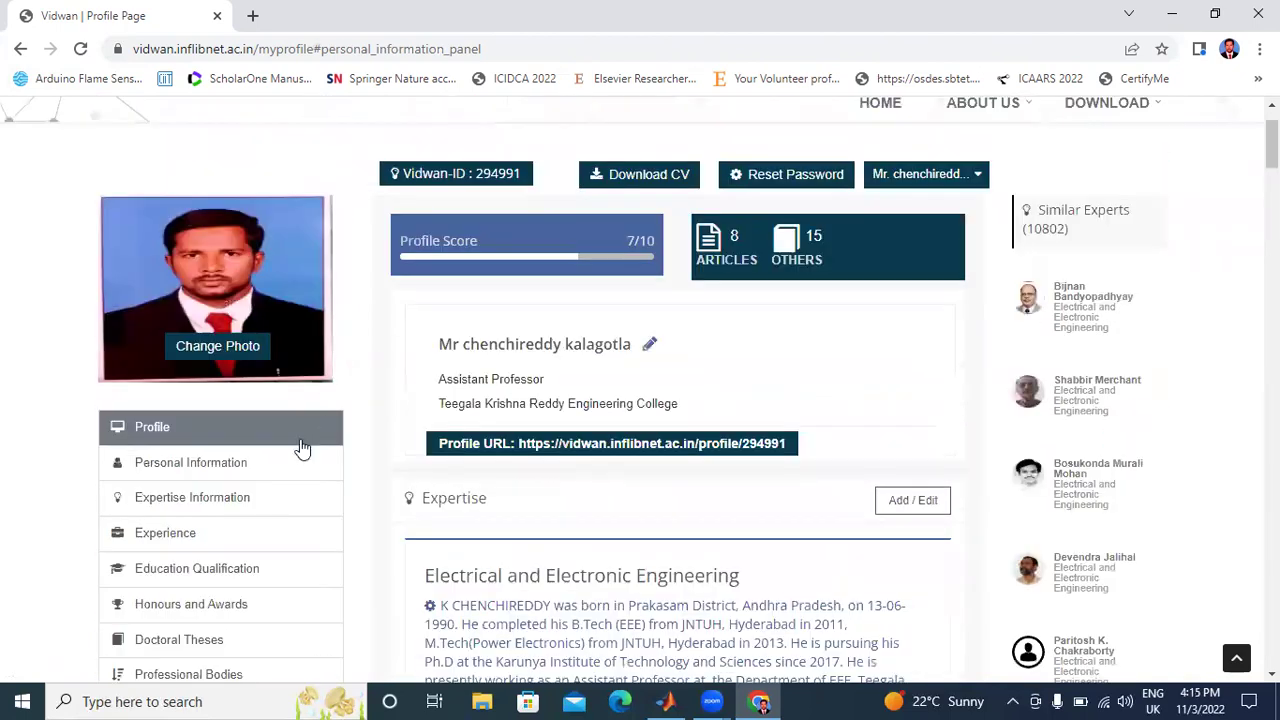
left_click(203, 505)
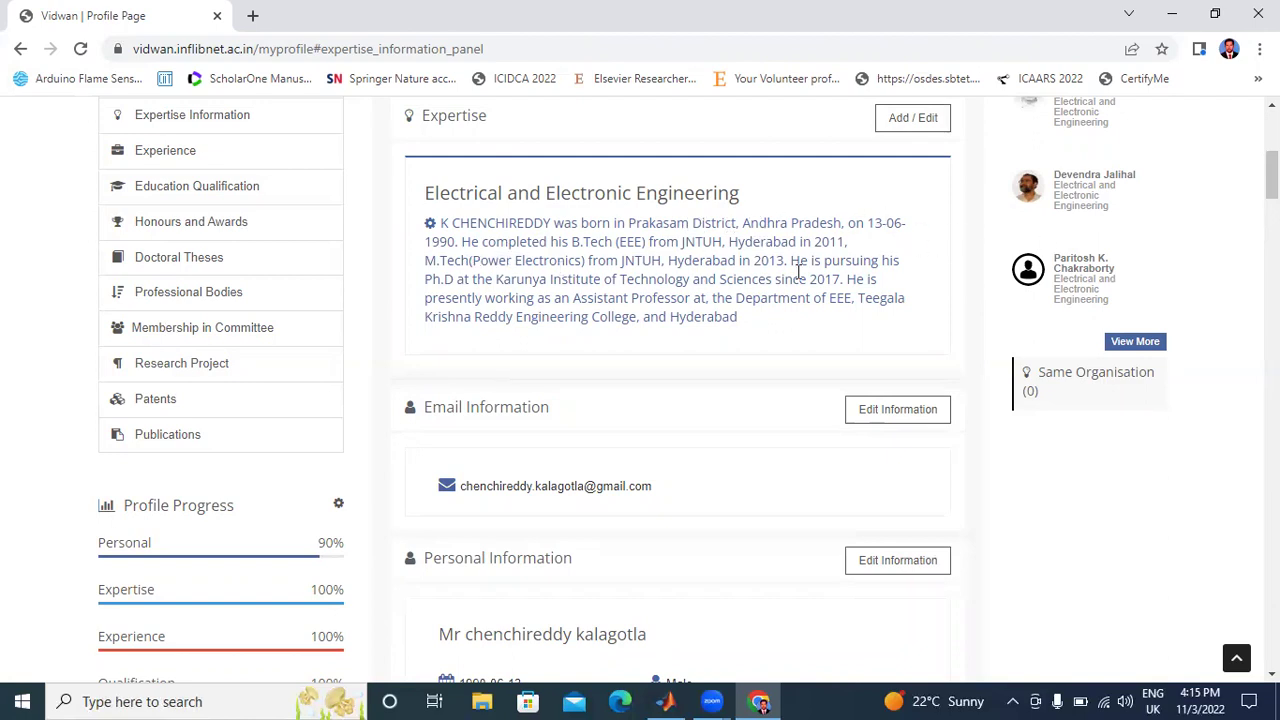
scroll(866, 249, "up", 4)
scroll(920, 400, "down", 2)
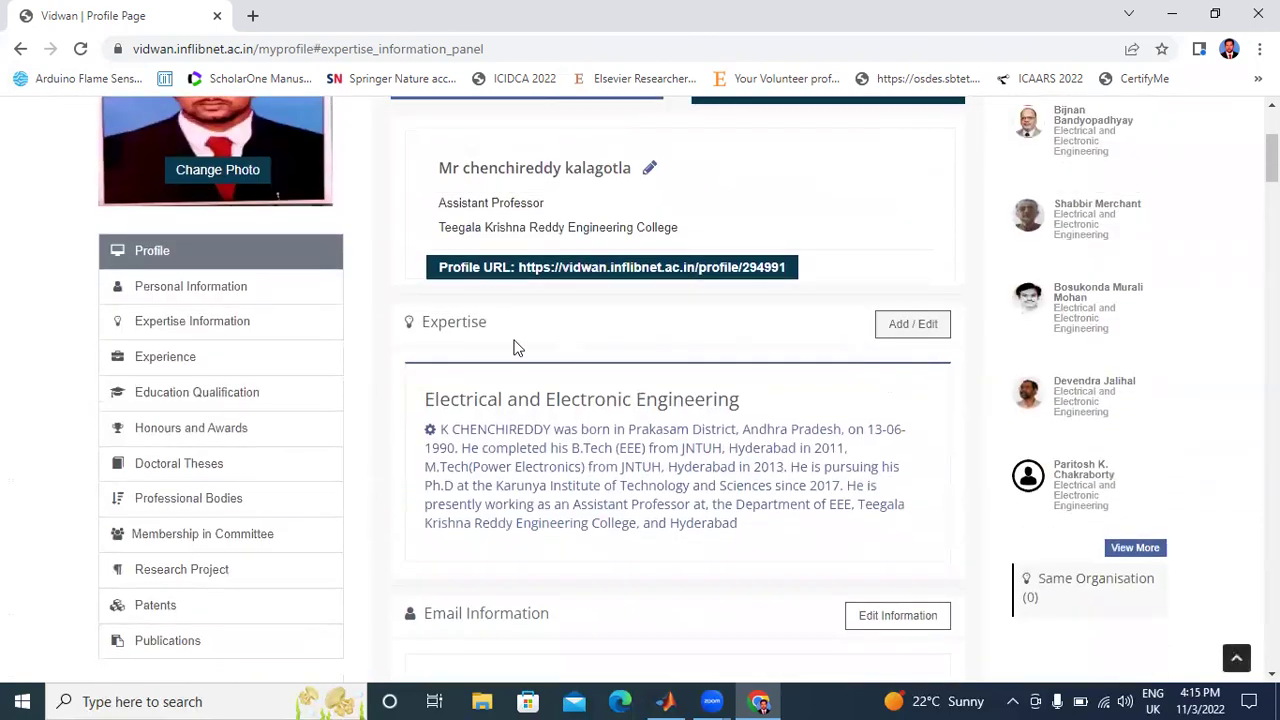
Edit the Expertise entry and save it as Electrical and Electronic Engineering
left_click(935, 326)
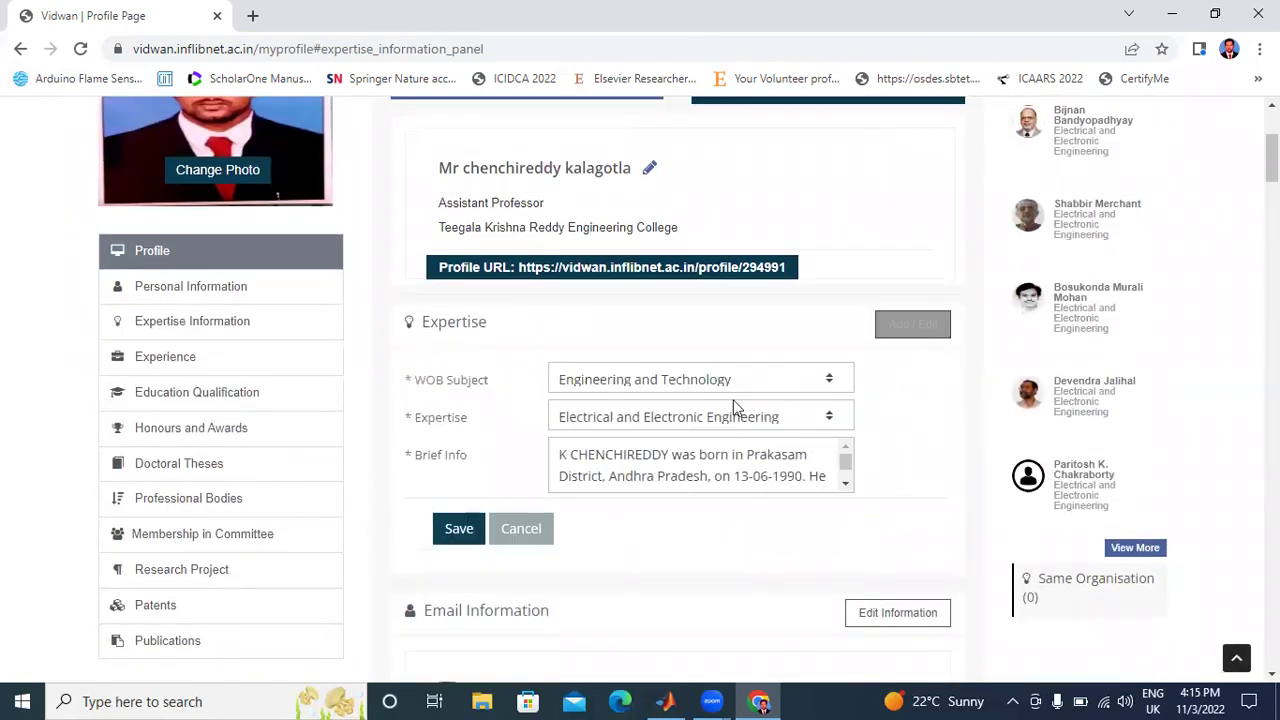
scroll(814, 423, "down", 2)
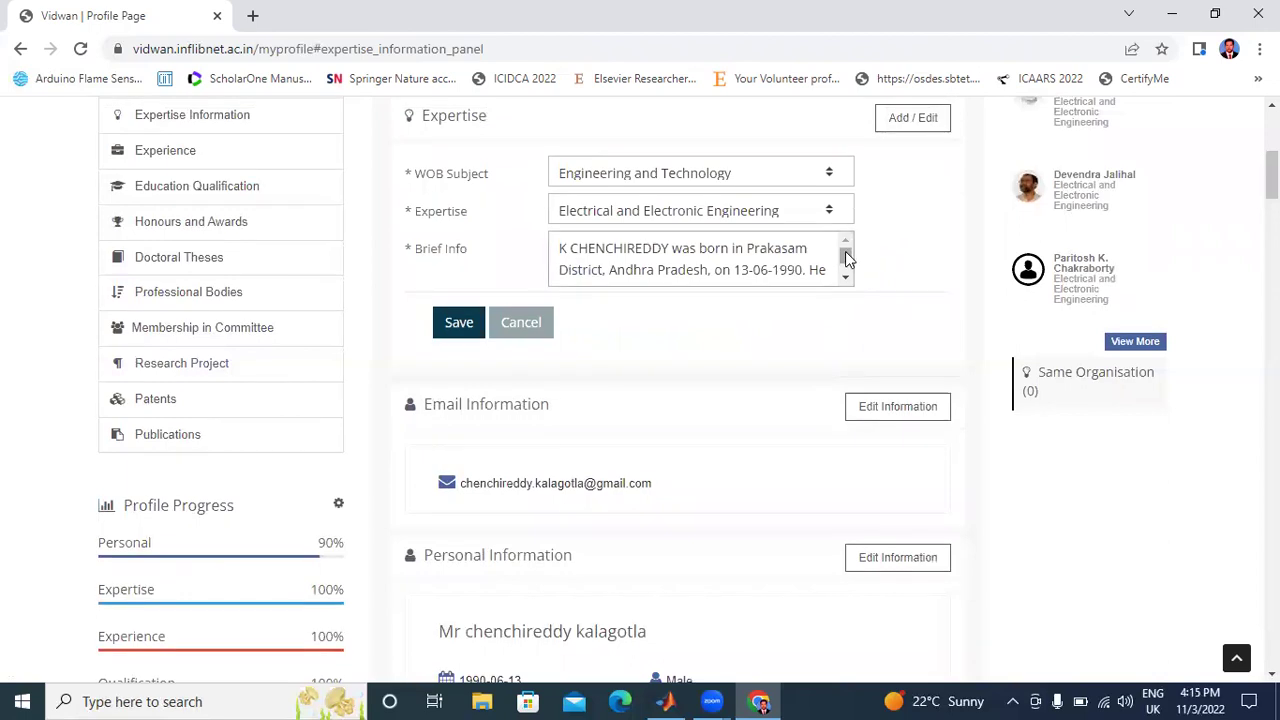
scroll(845, 251, "down", 3)
scroll(847, 253, "up", 3)
scroll(640, 486, "up", 4)
scroll(640, 486, "down", 4)
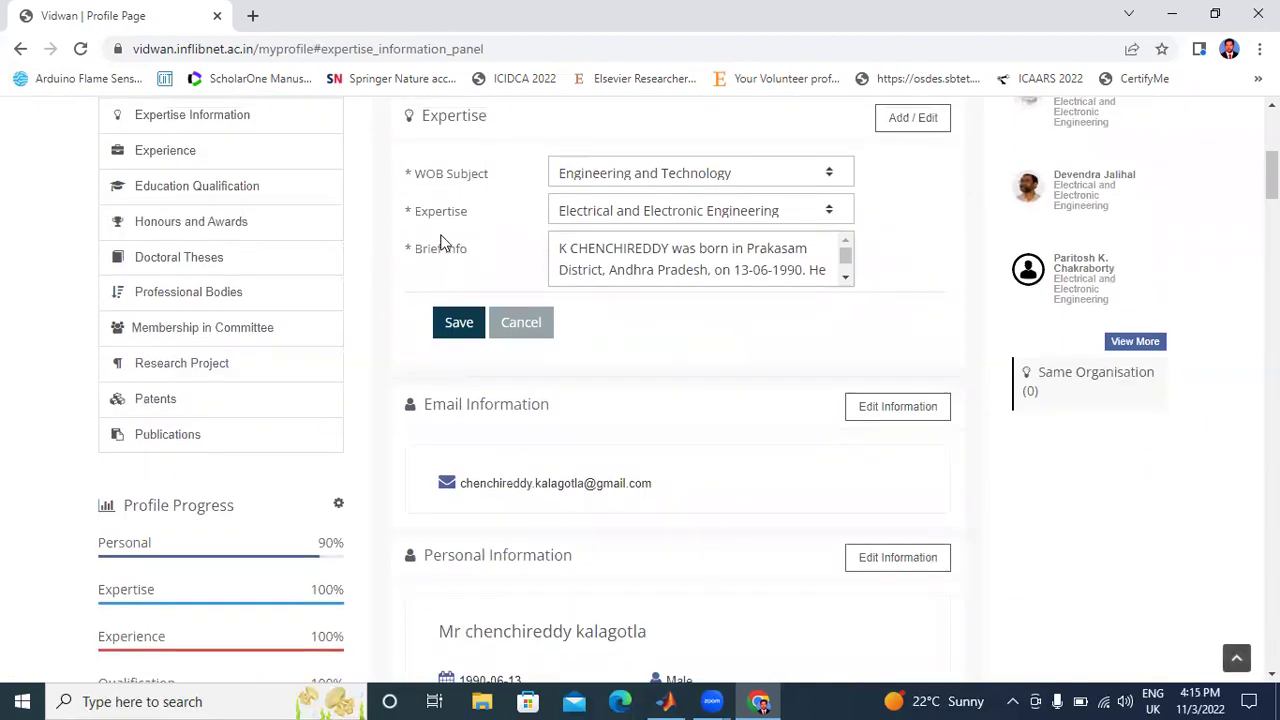
left_click(459, 324)
Go to the Experience section listing the Assistant Professor post since 2015
scroll(330, 340, "up", 1)
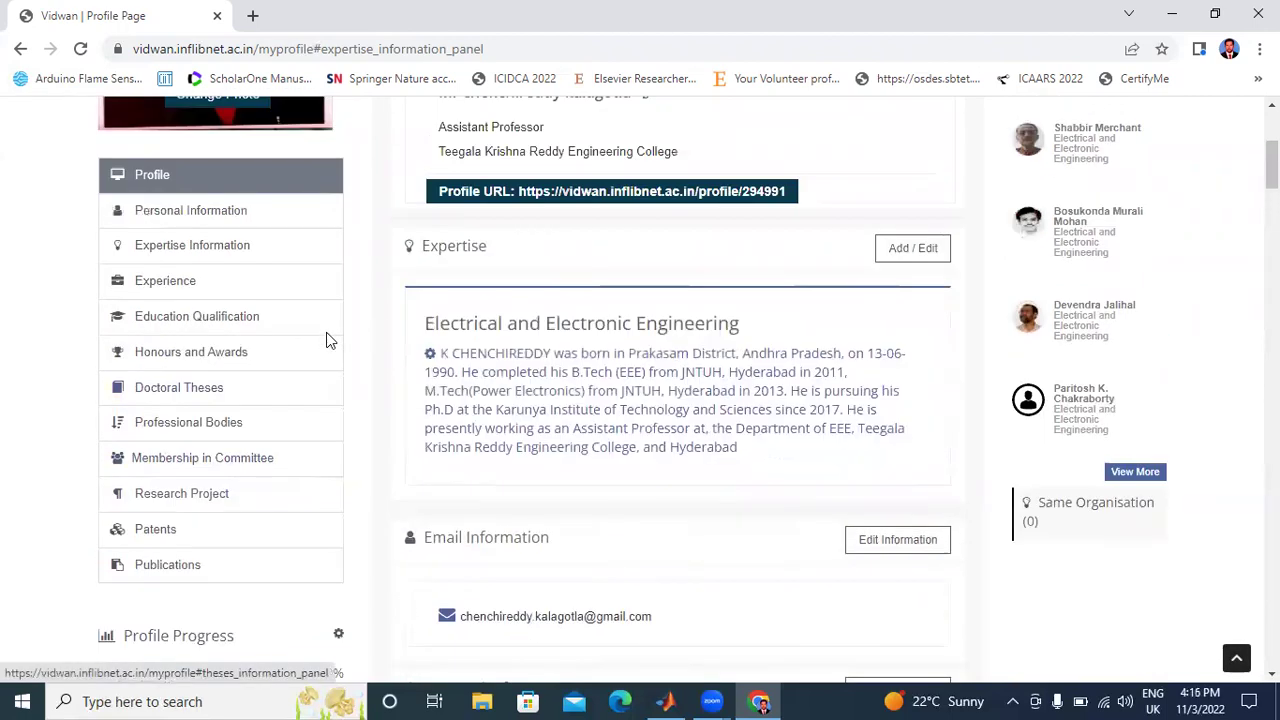
scroll(330, 340, "up", 2)
scroll(229, 371, "down", 1)
left_click(174, 366)
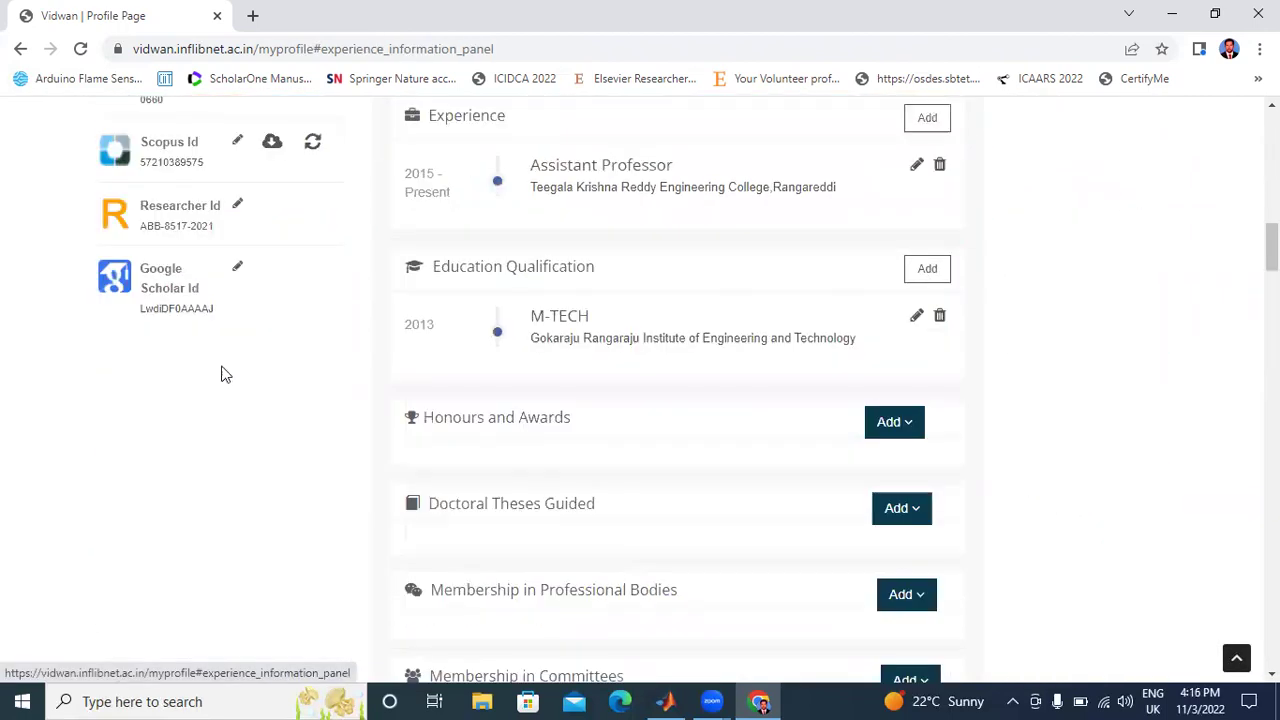
Move on to the Education Qualification section showing the 2013 M-TECH
scroll(474, 357, "up", 2)
scroll(474, 300, "down", 2)
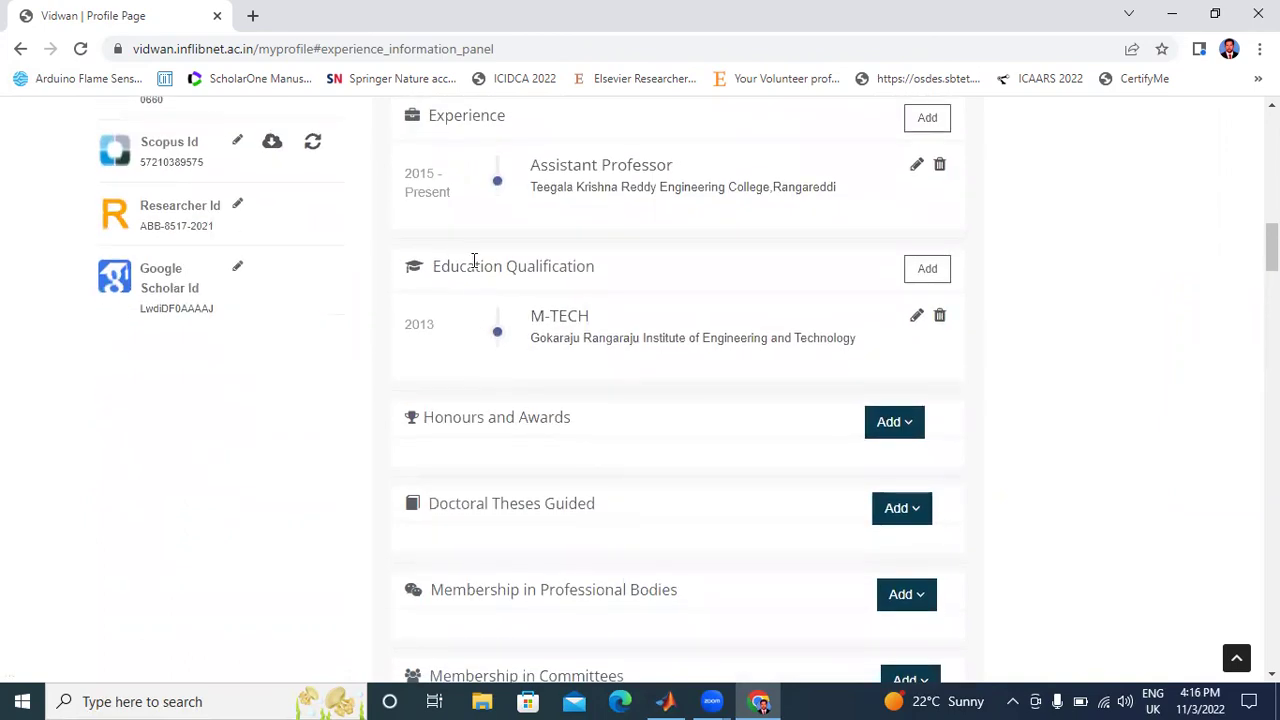
scroll(472, 265, "up", 2)
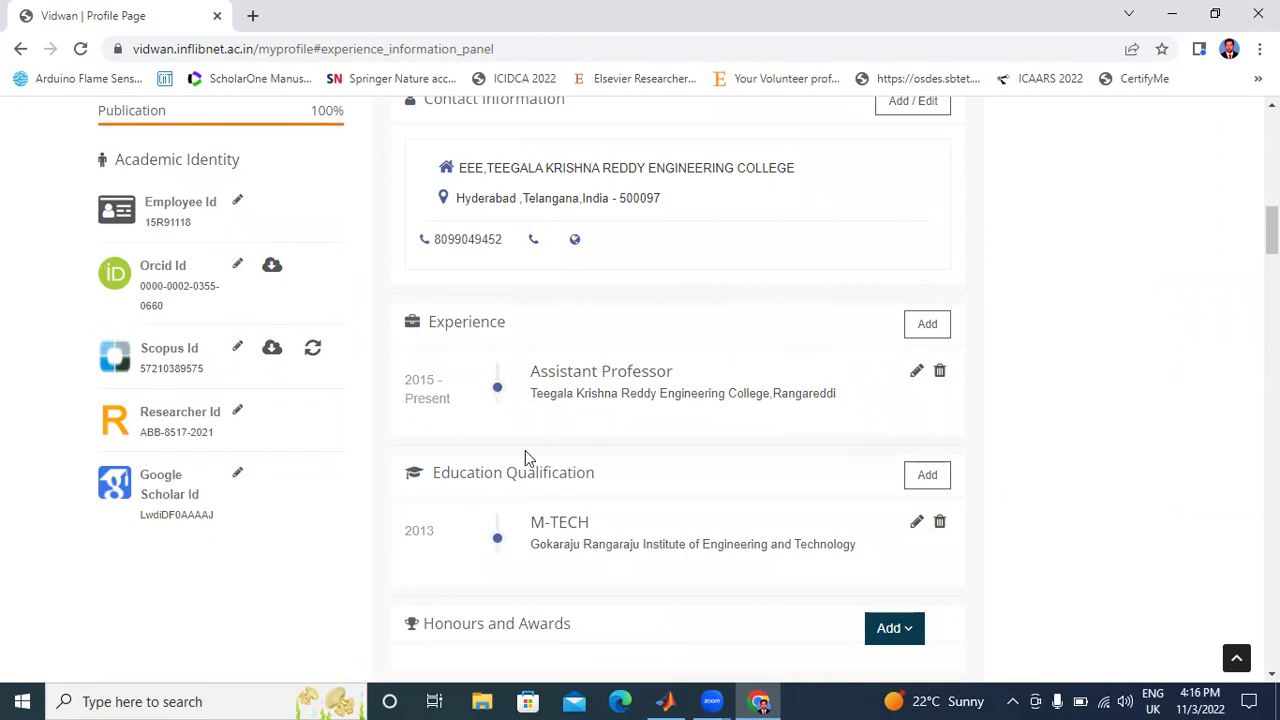
scroll(343, 304, "up", 7)
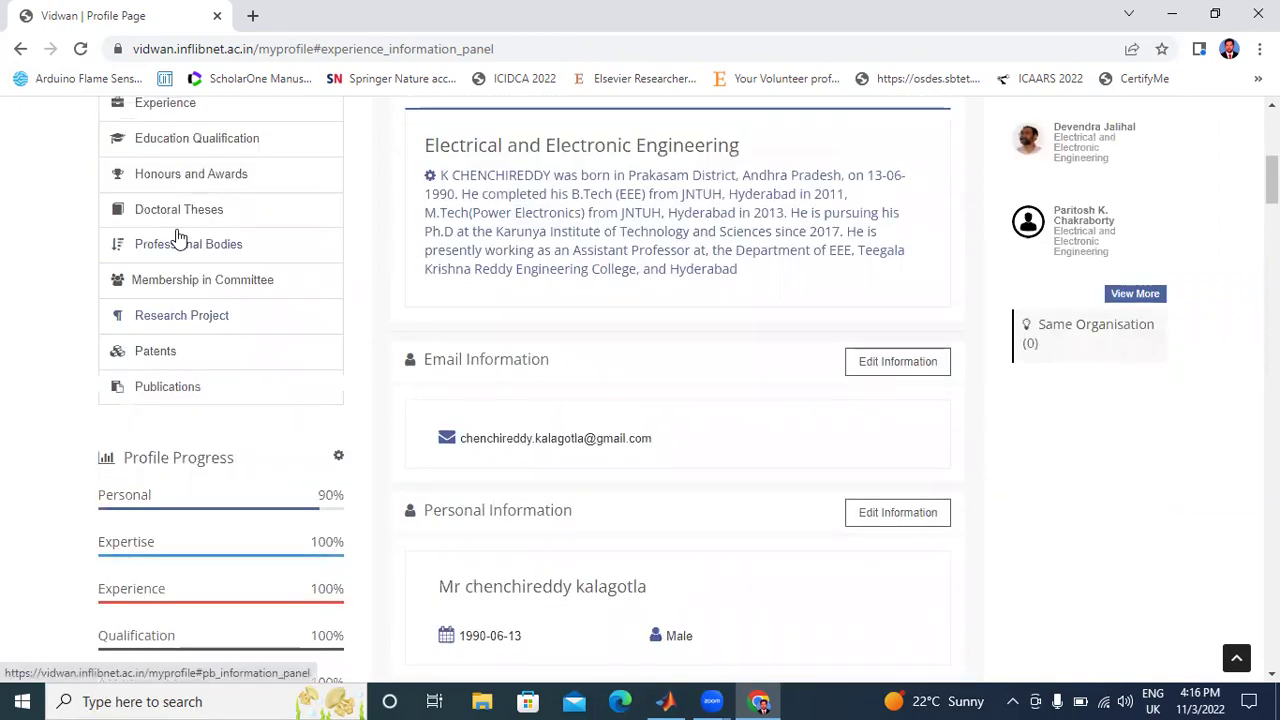
left_click(206, 145)
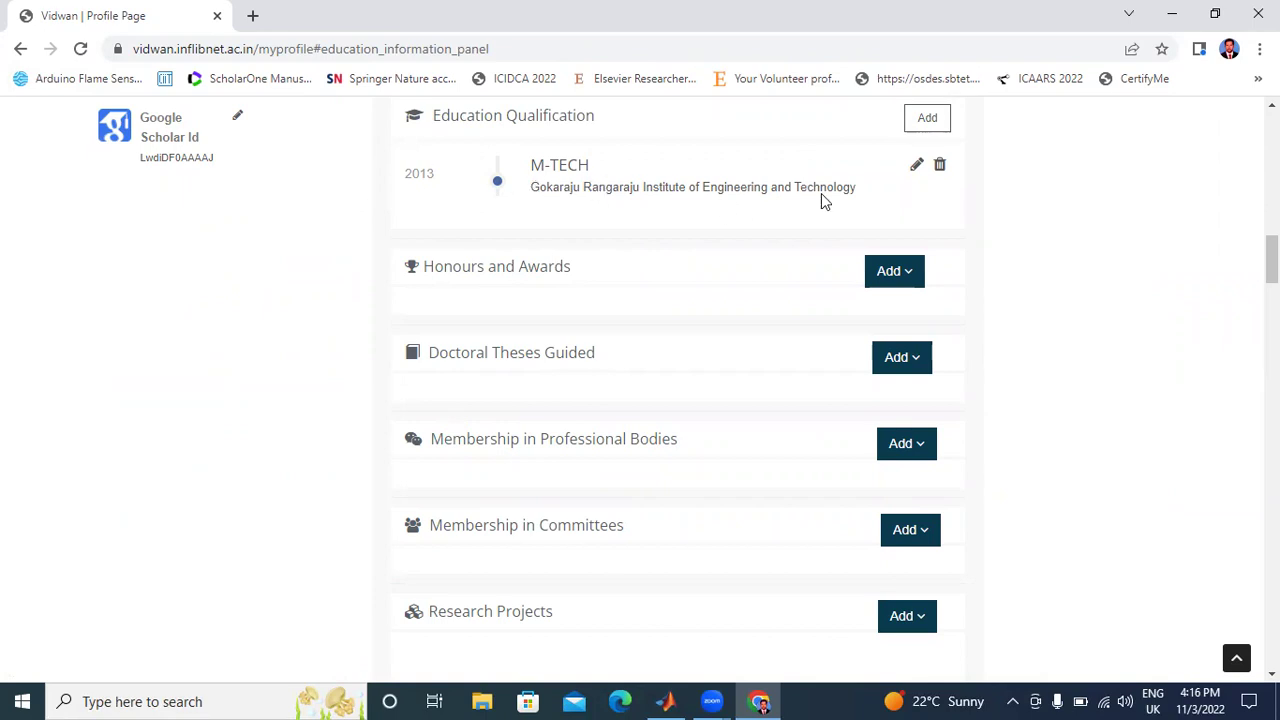
scroll(834, 207, "up", 2)
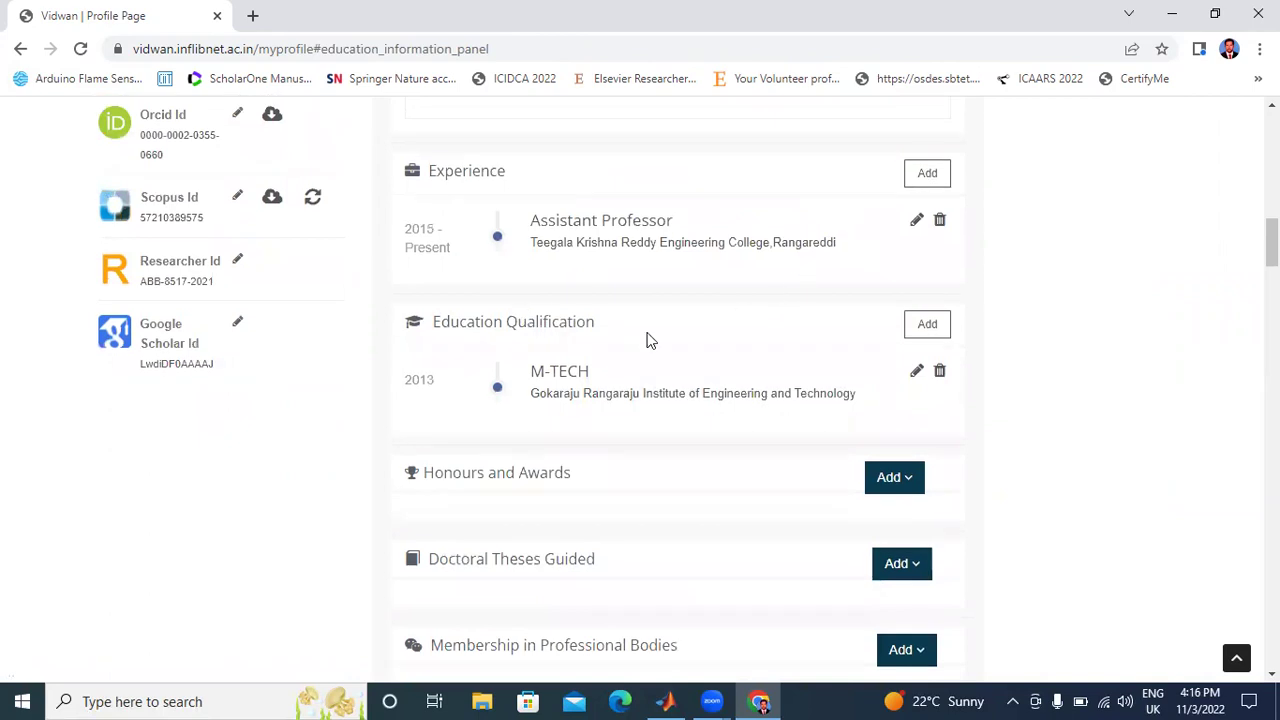
Start a new education qualification and cancel it, keeping M-TECH as the only entry
left_click(924, 326)
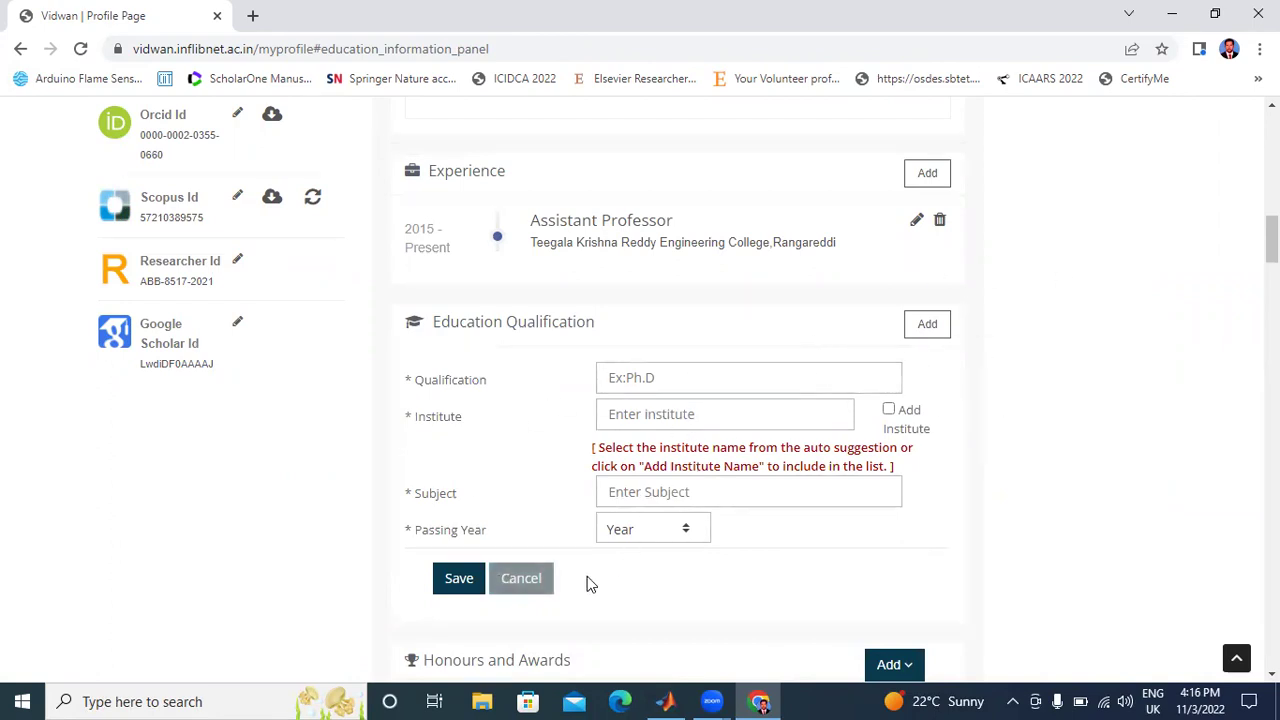
left_click(525, 580)
scroll(357, 429, "up", 3)
scroll(300, 400, "up", 7)
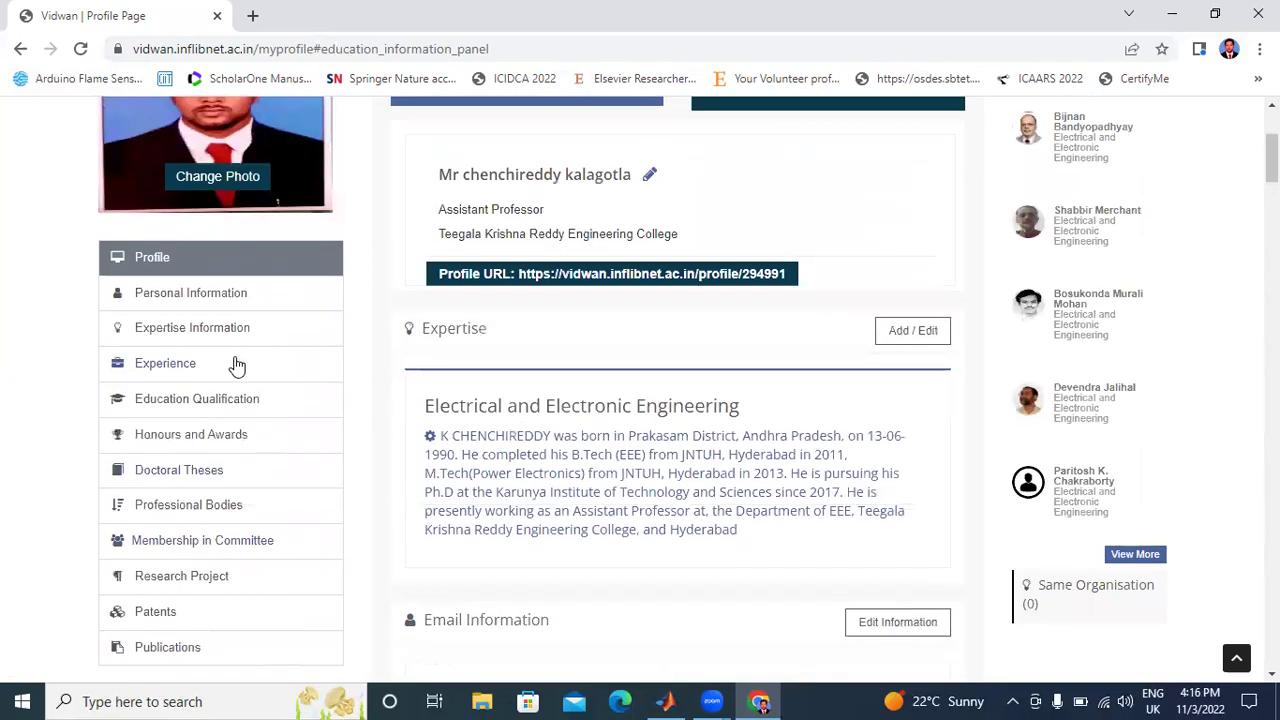
Browse from Honours and Awards down through the following sections to Patents
left_click(205, 450)
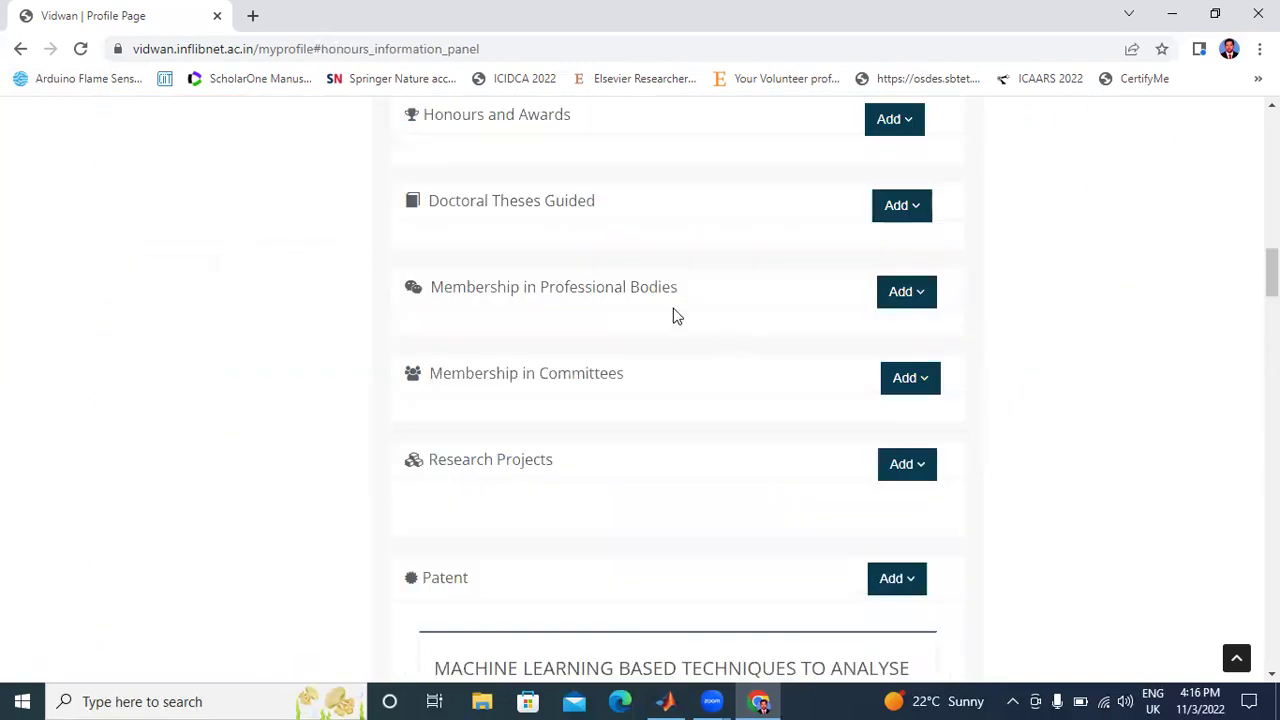
scroll(560, 250, "up", 2)
scroll(487, 166, "down", 2)
scroll(457, 429, "up", 4)
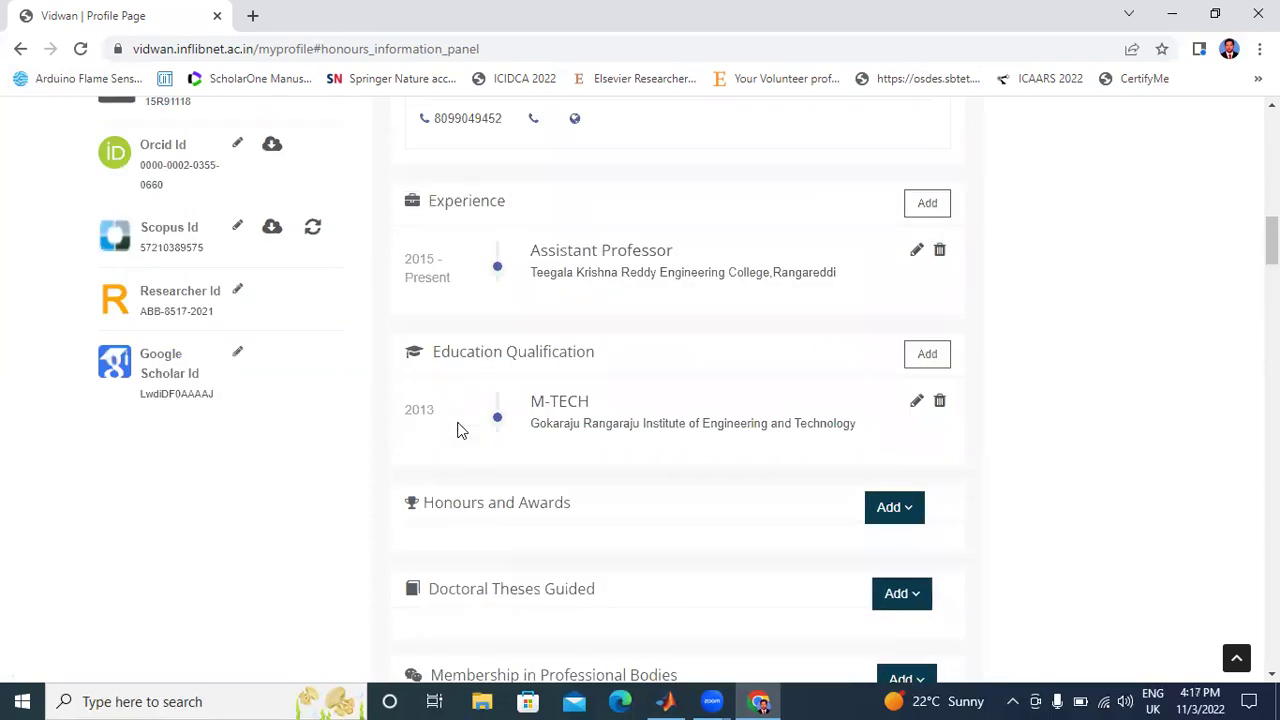
scroll(563, 417, "down", 6)
scroll(900, 300, "up", 4)
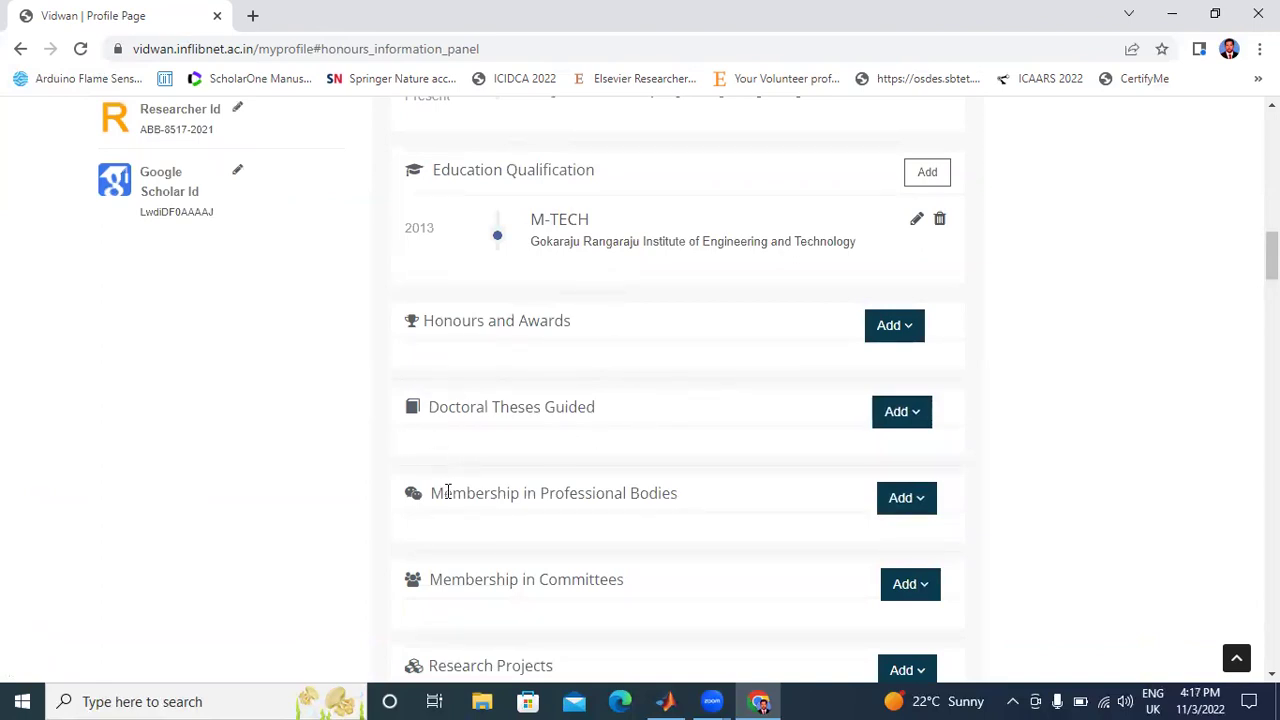
scroll(957, 505, "down", 6)
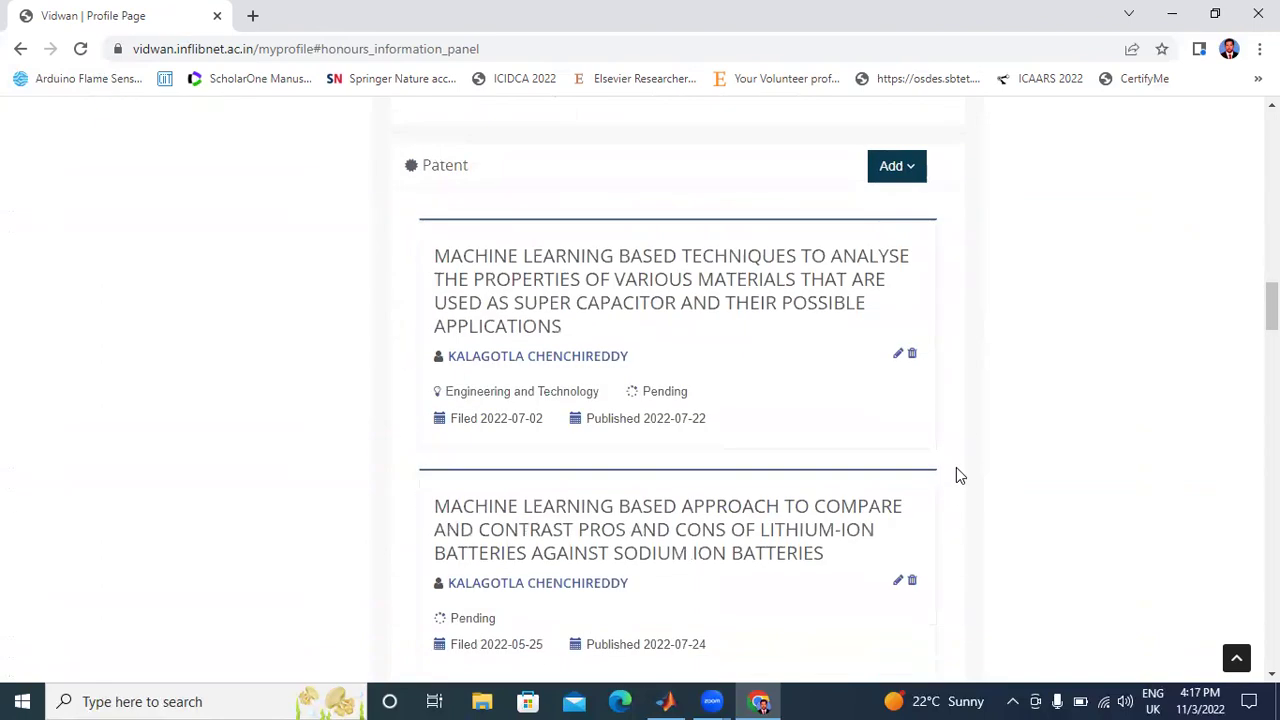
scroll(956, 467, "up", 4)
scroll(538, 440, "up", 15)
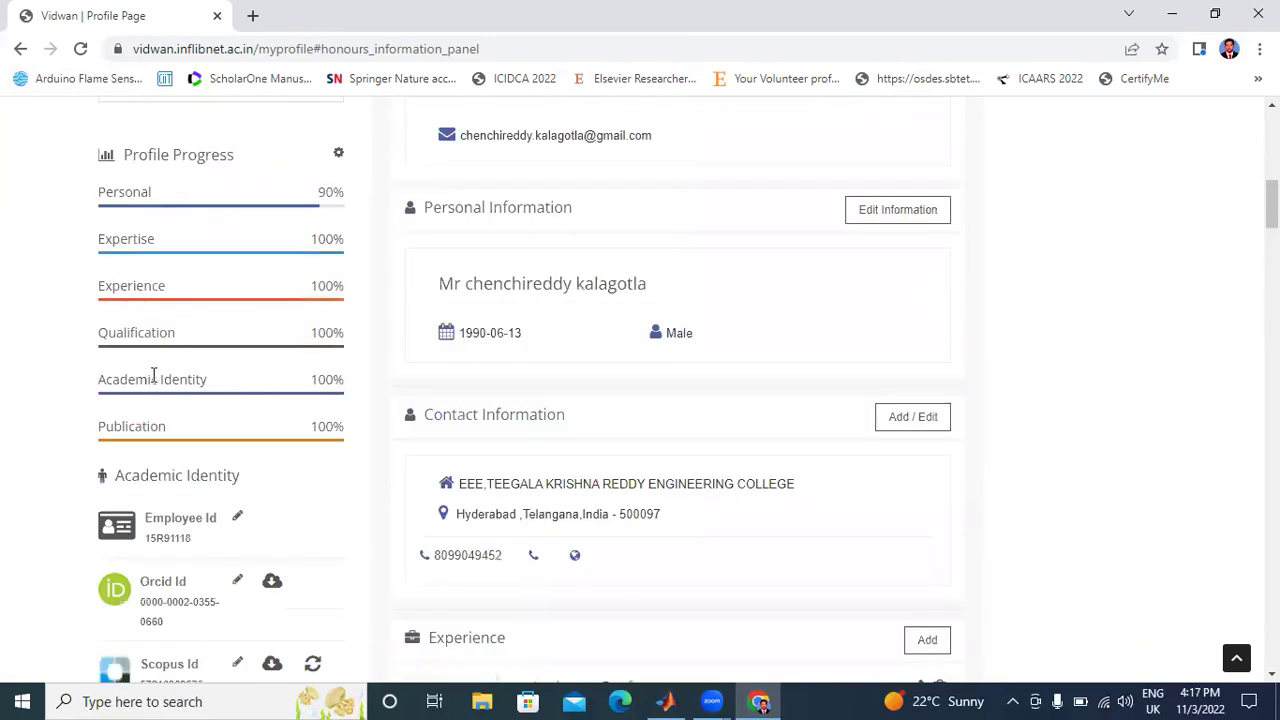
scroll(166, 448, "down", 2)
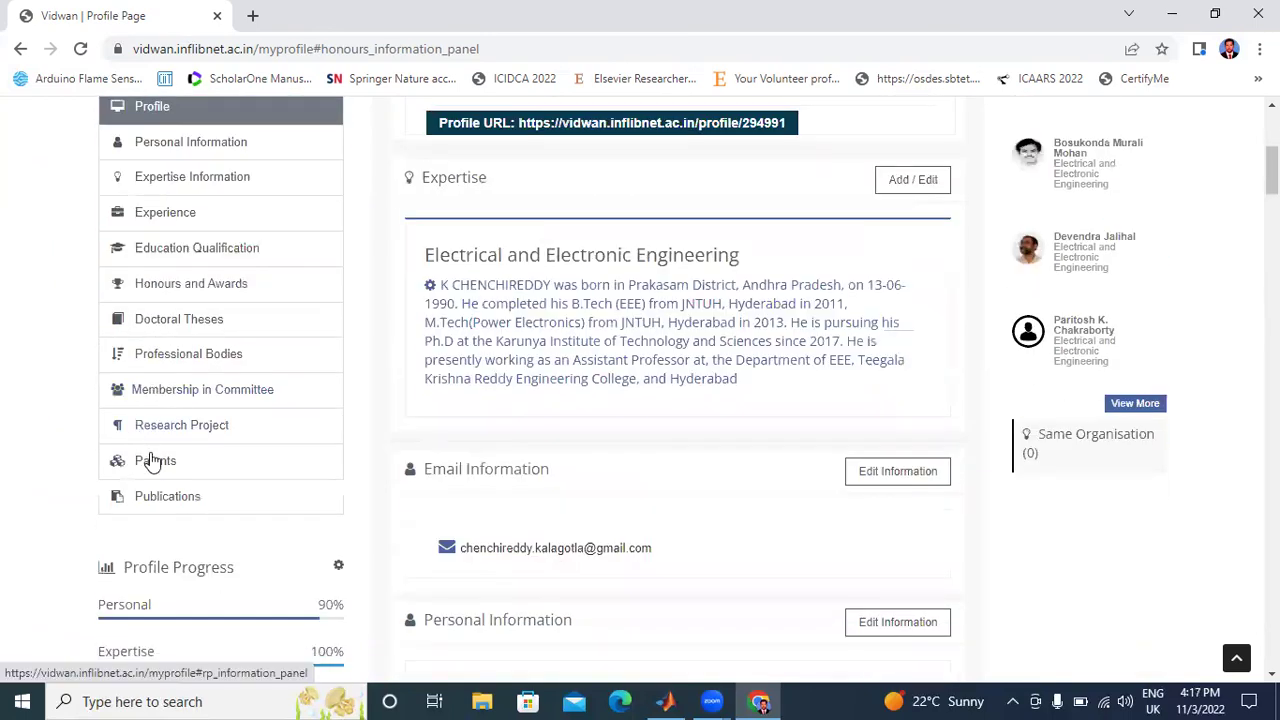
Check the two pending patents, then open Publications with the 2022 book chapters
left_click(151, 458)
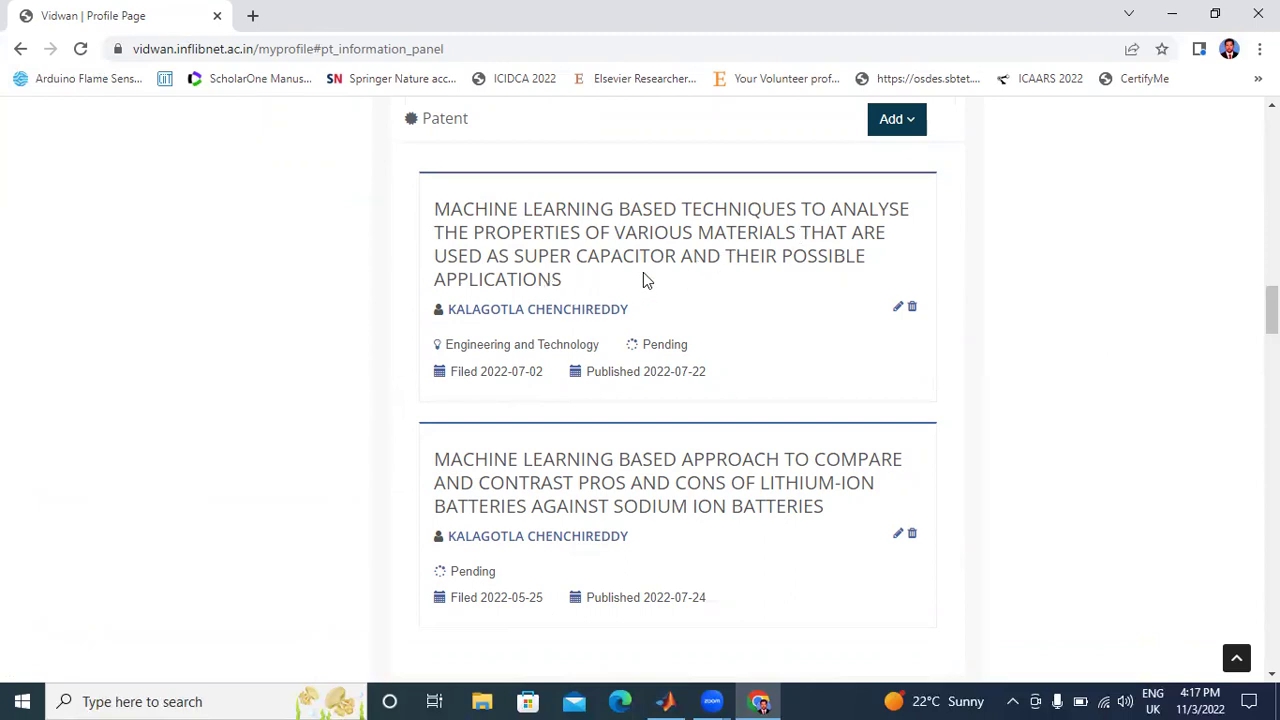
scroll(680, 260, "down", 2)
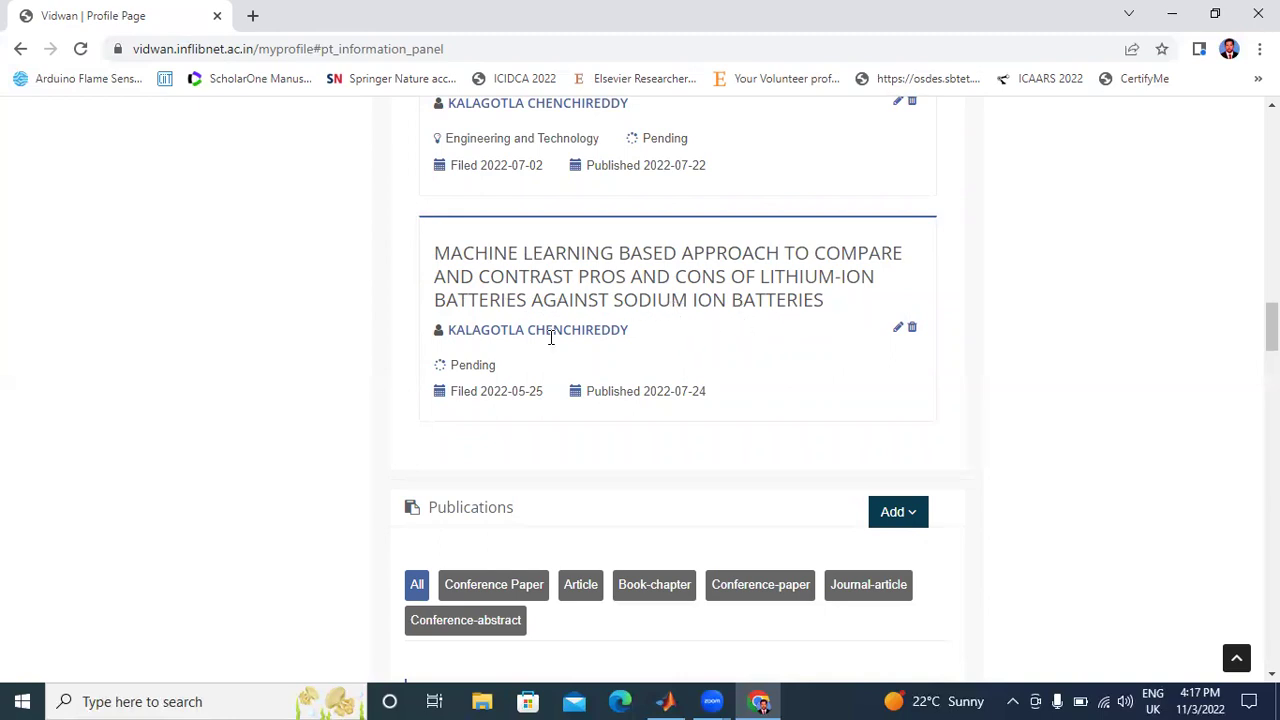
scroll(675, 342, "down", 4)
scroll(654, 330, "up", 10)
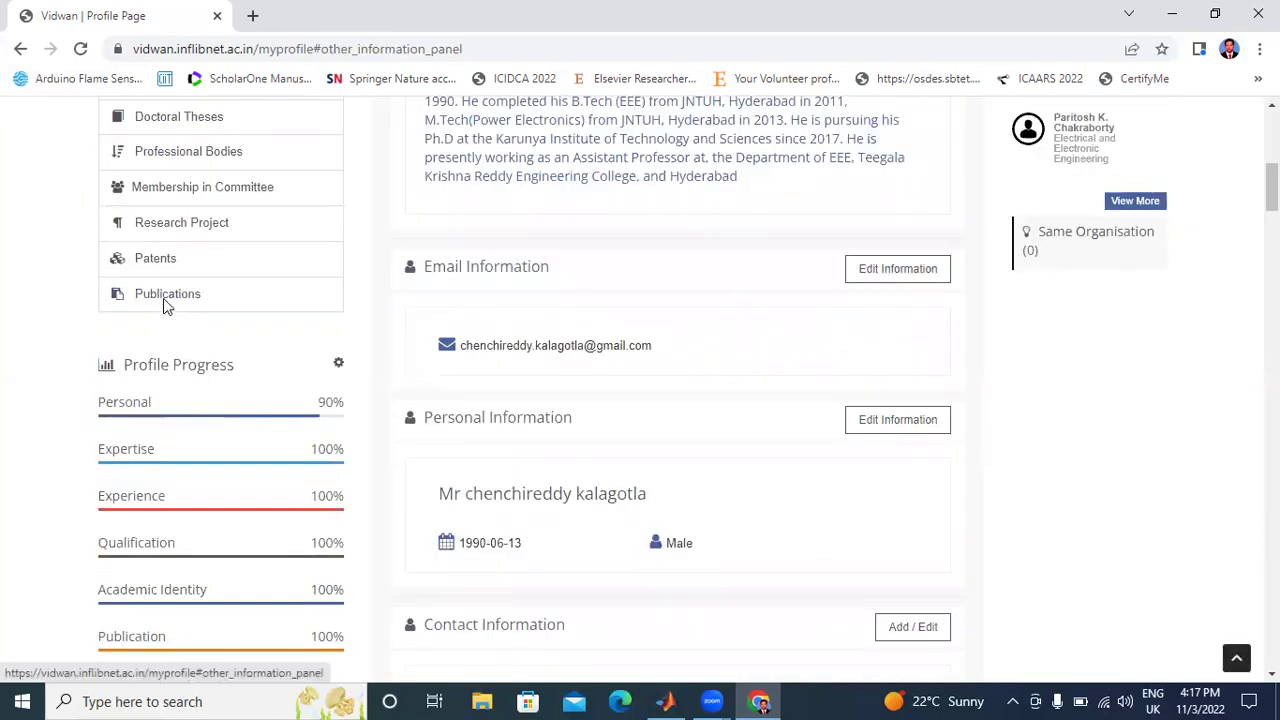
left_click(163, 298)
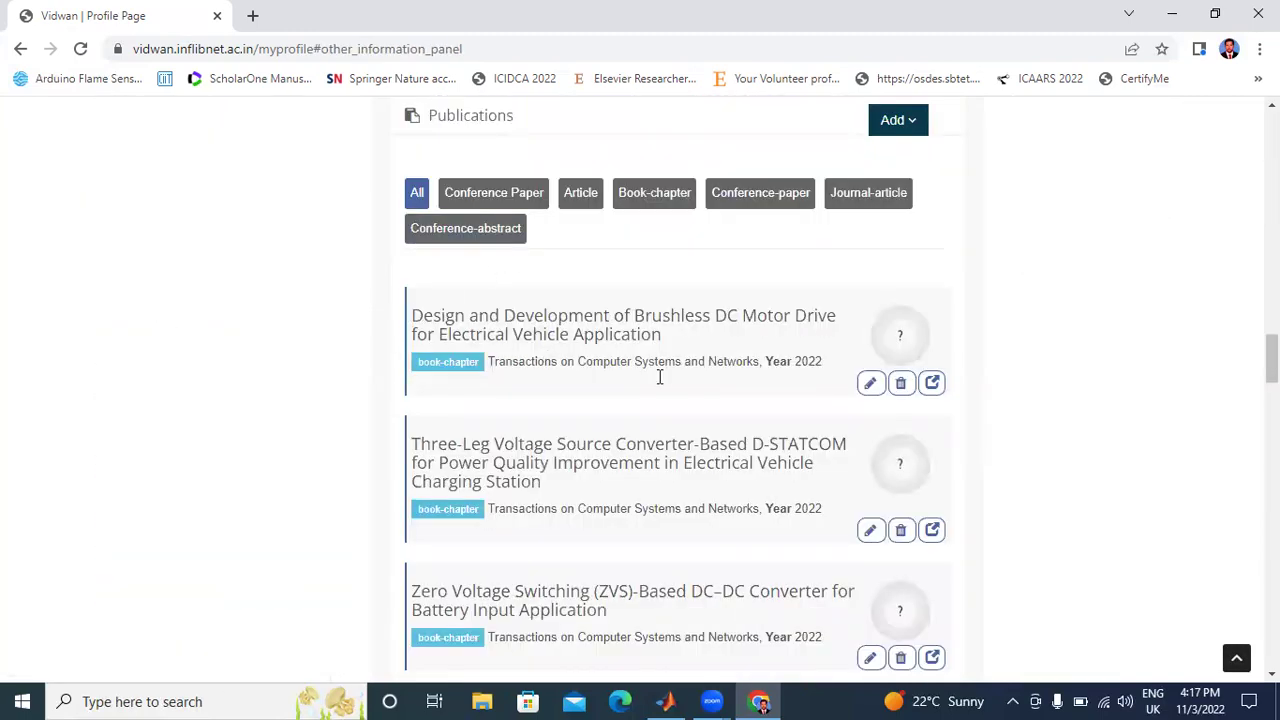
left_click(494, 200)
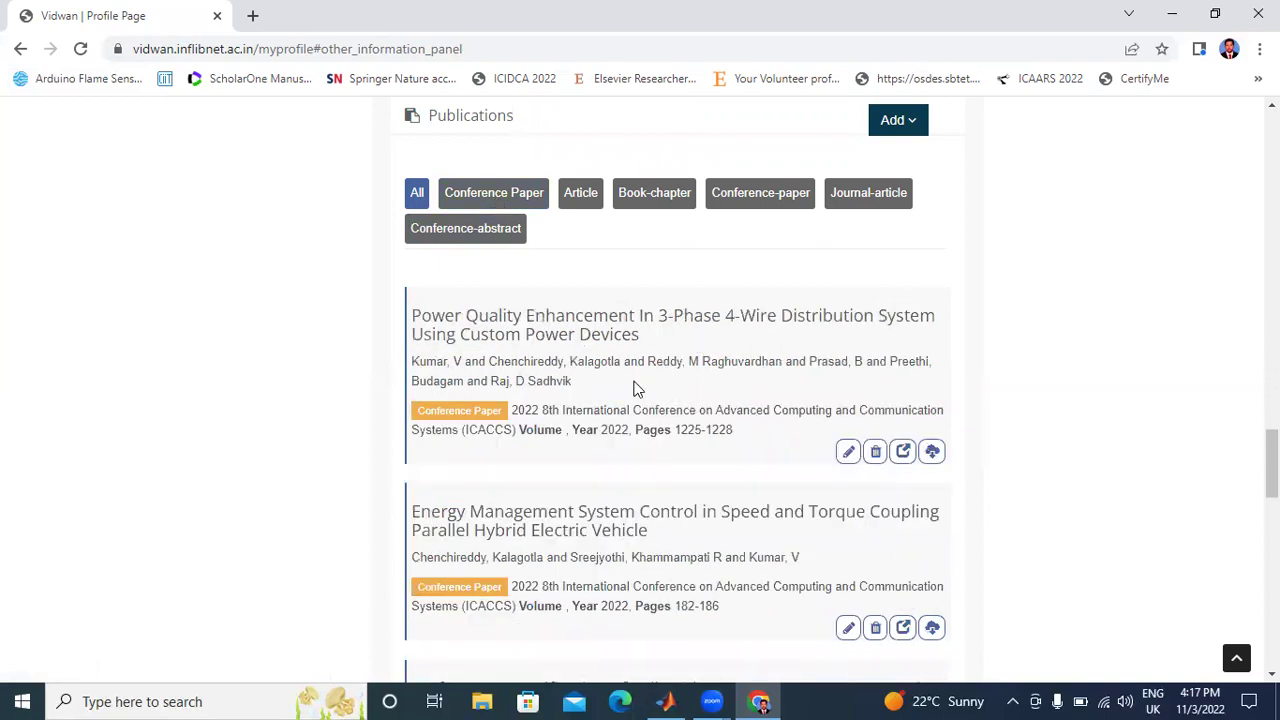
scroll(637, 345, "down", 15)
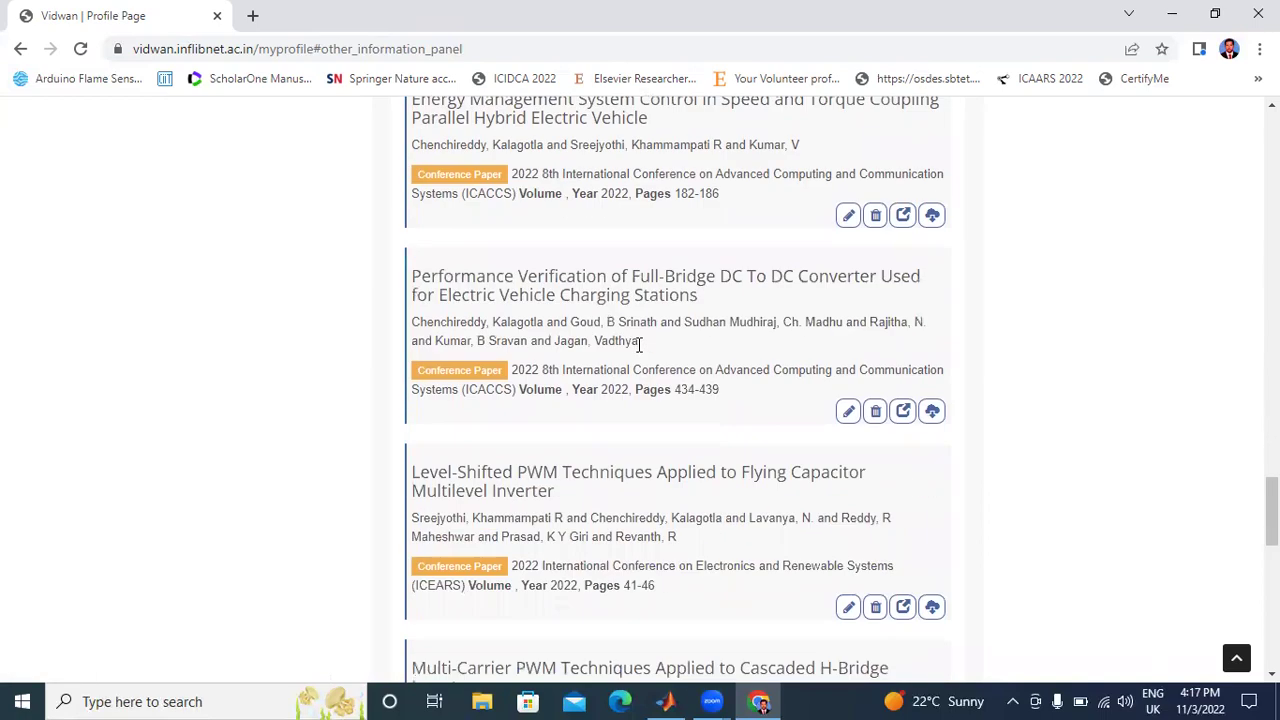
scroll(637, 357, "down", 5)
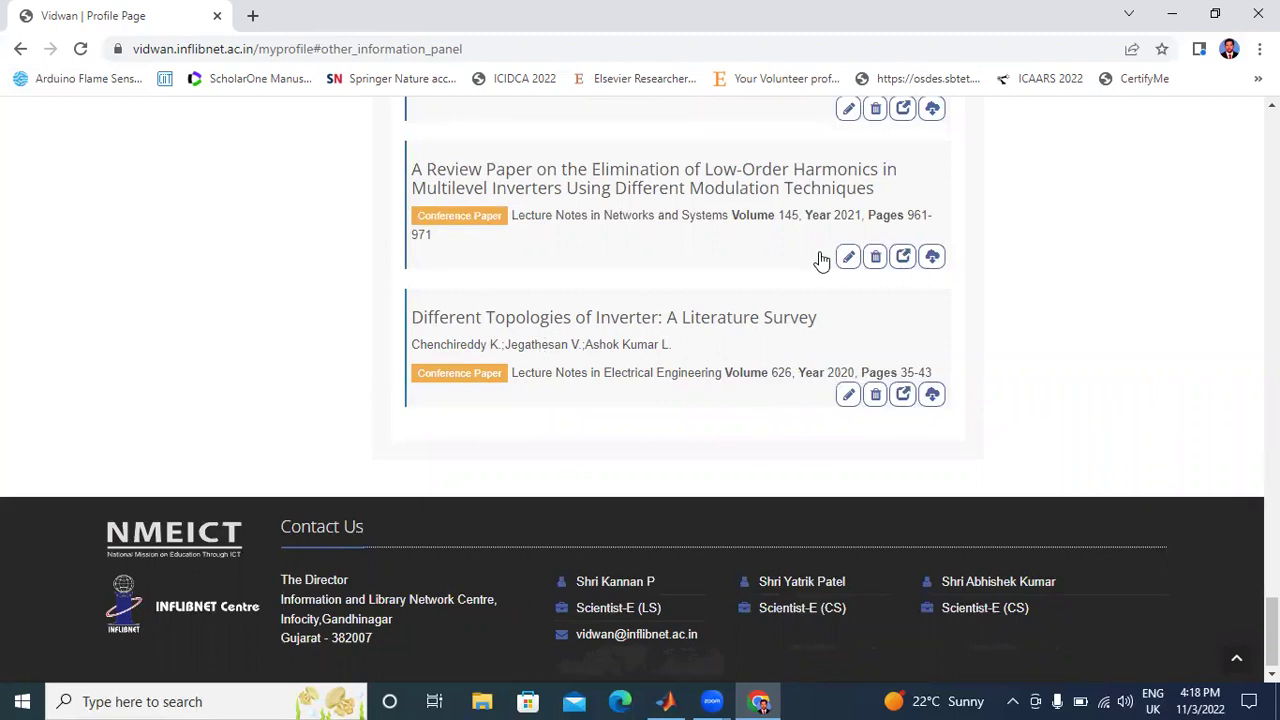
scroll(820, 255, "up", 4)
scroll(583, 330, "up", 6)
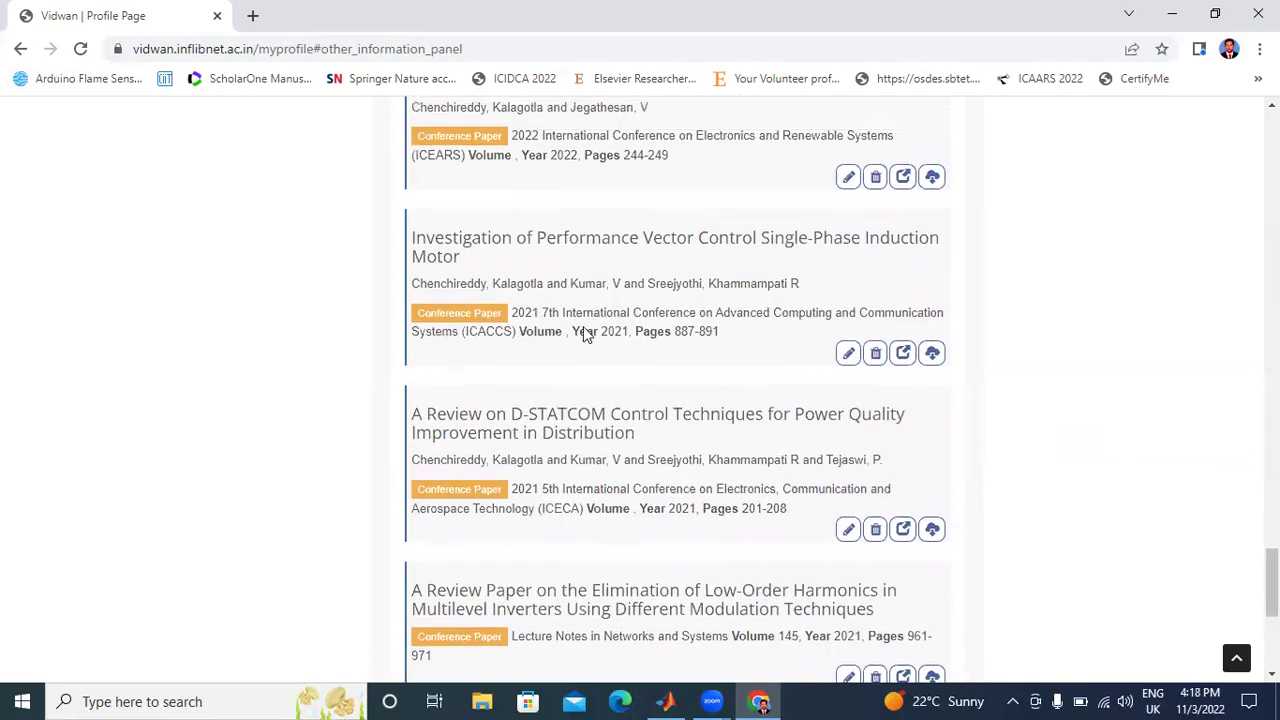
scroll(630, 320, "up", 4)
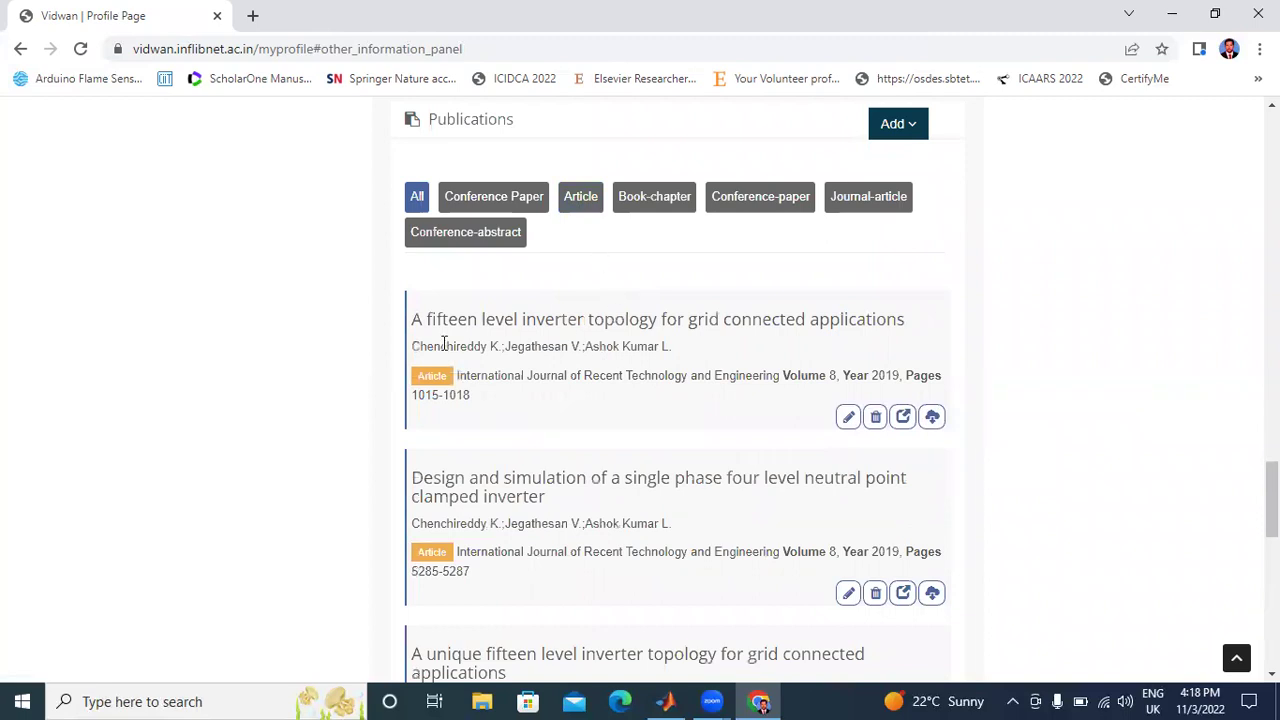
scroll(540, 378, "down", 10)
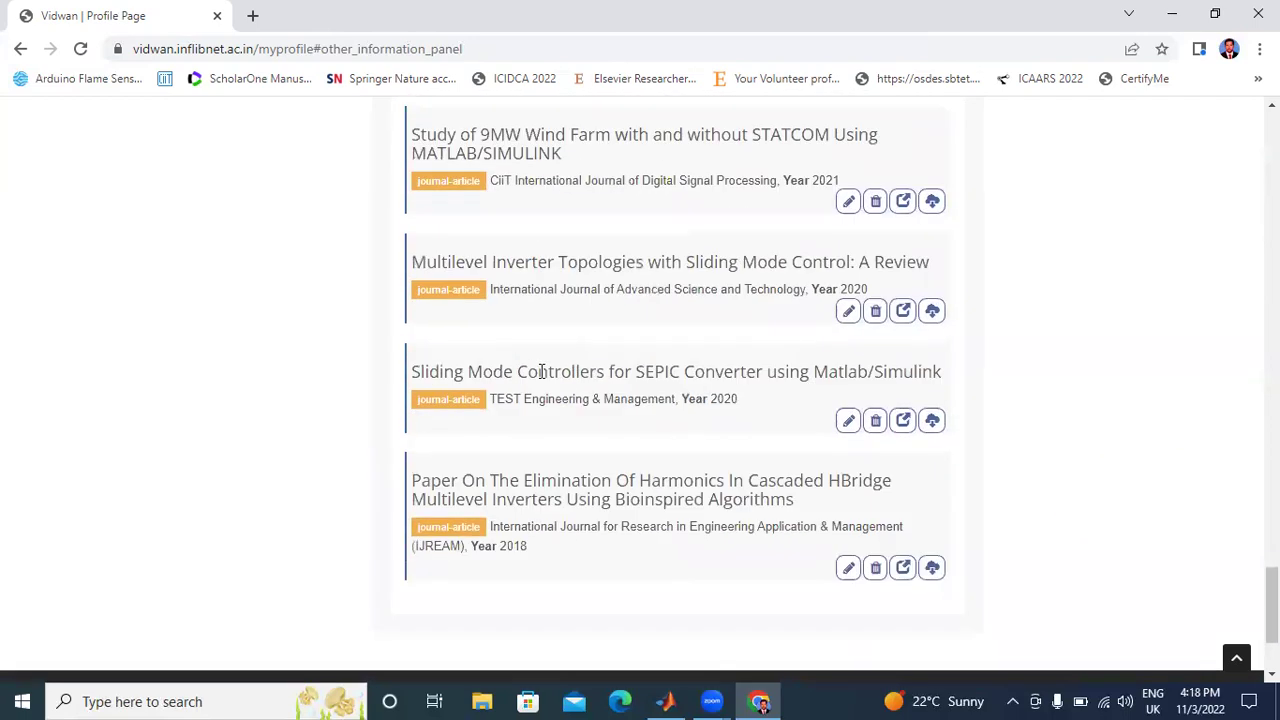
scroll(543, 378, "up", 5)
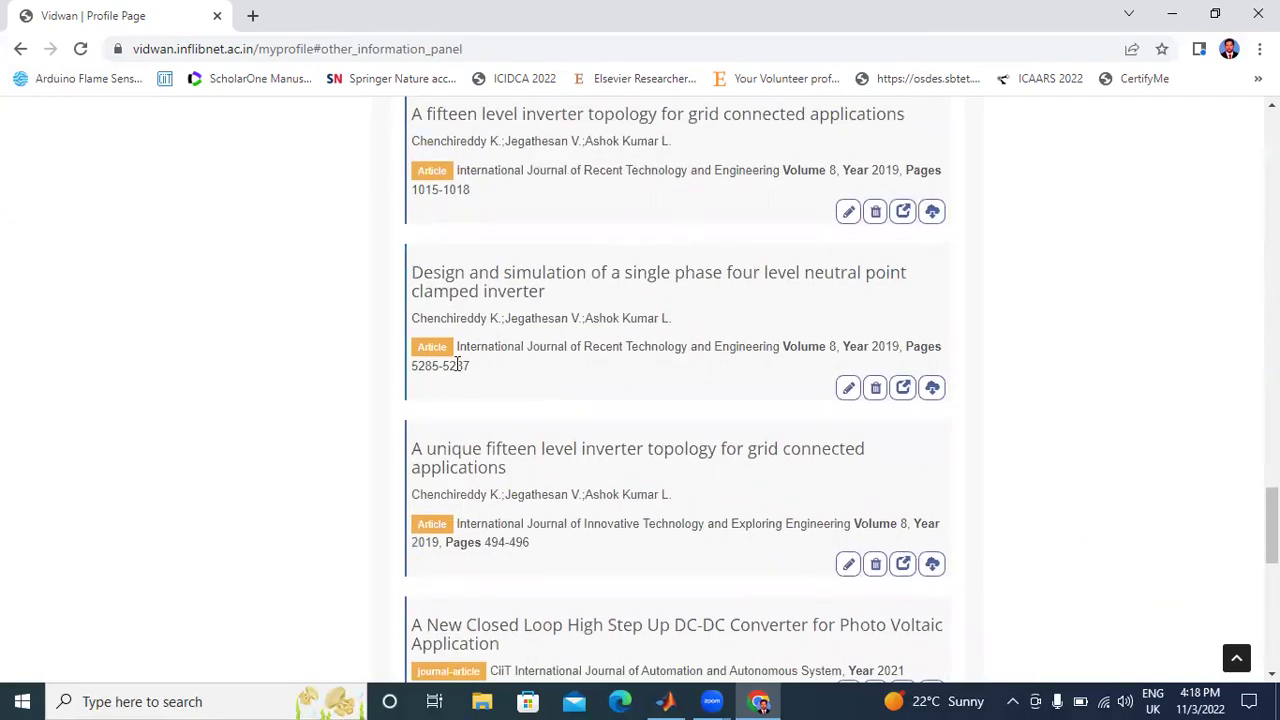
scroll(502, 526, "down", 10)
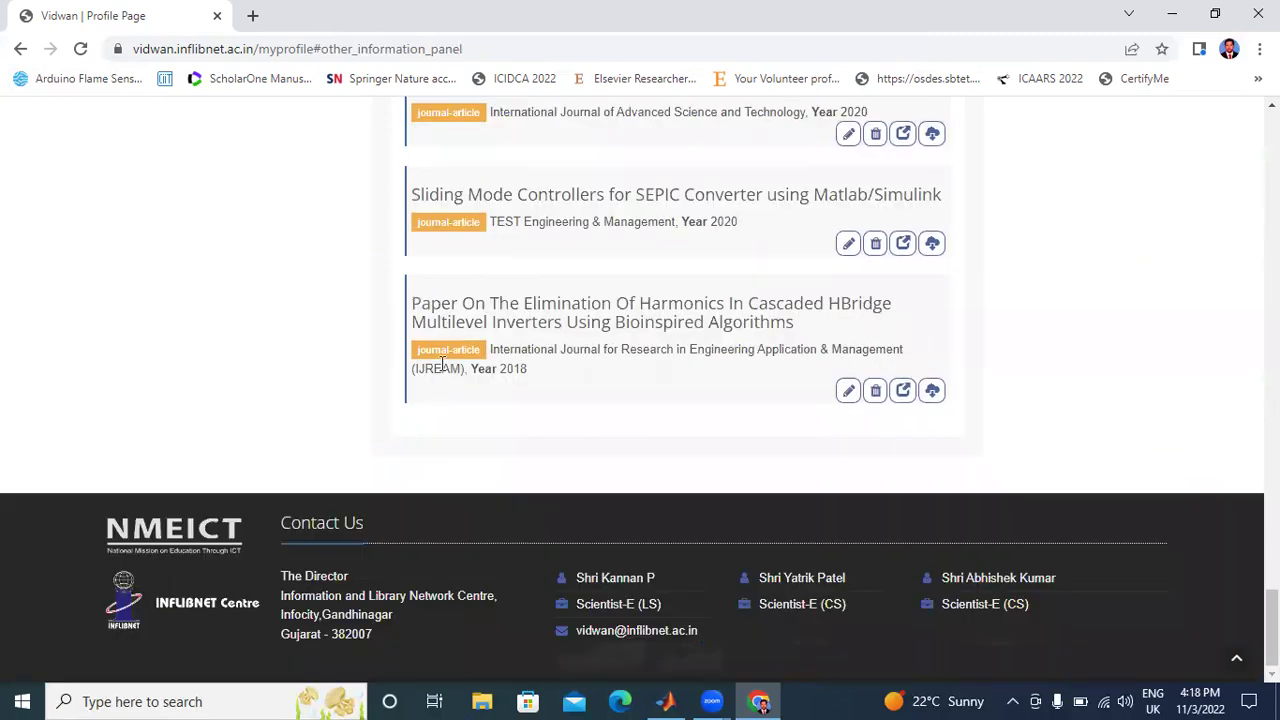
scroll(443, 365, "up", 15)
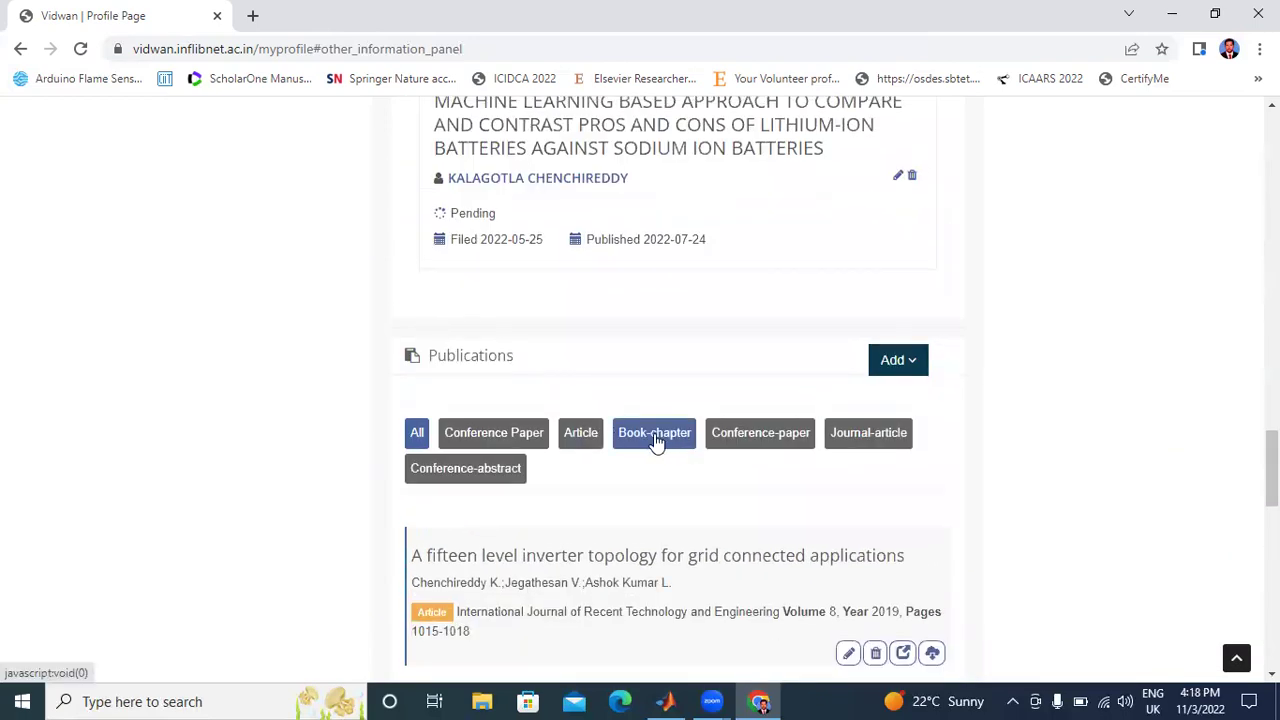
Filter publications by Book-chapter, then Conference-paper, then Conference-abstract, leaving one abstract entry
left_click(656, 441)
scroll(451, 463, "down", 4)
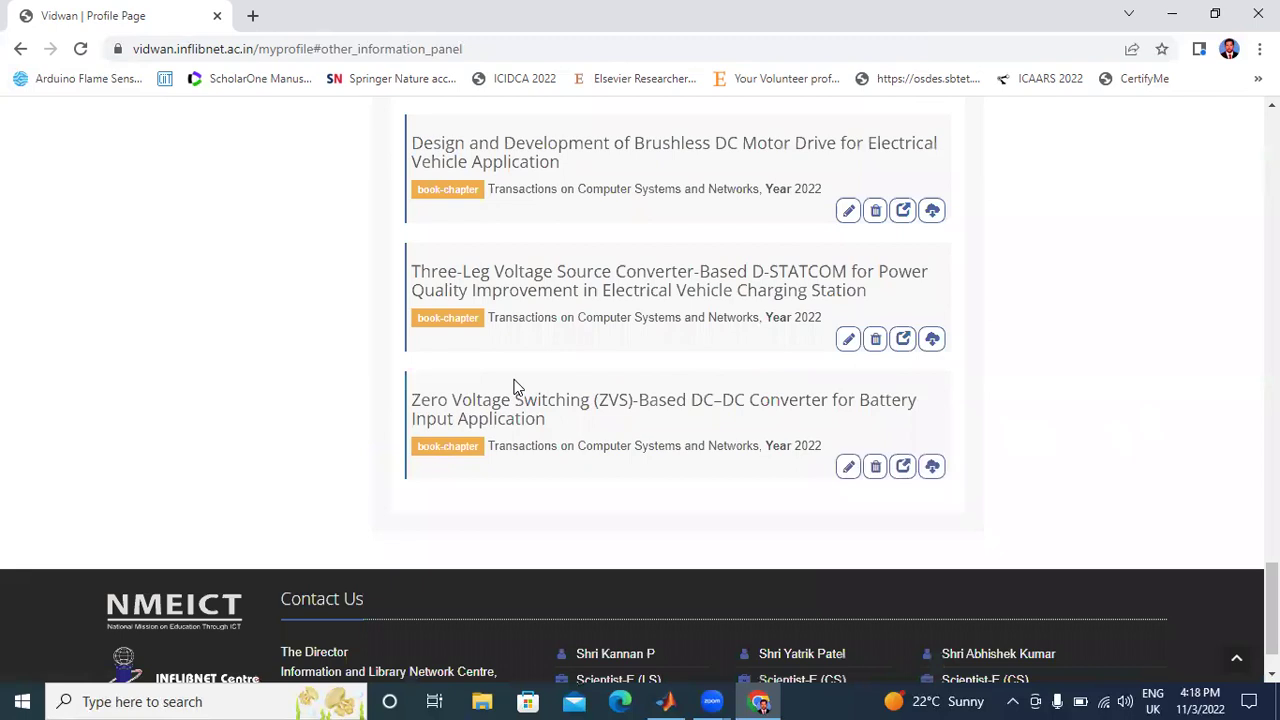
scroll(514, 379, "up", 2)
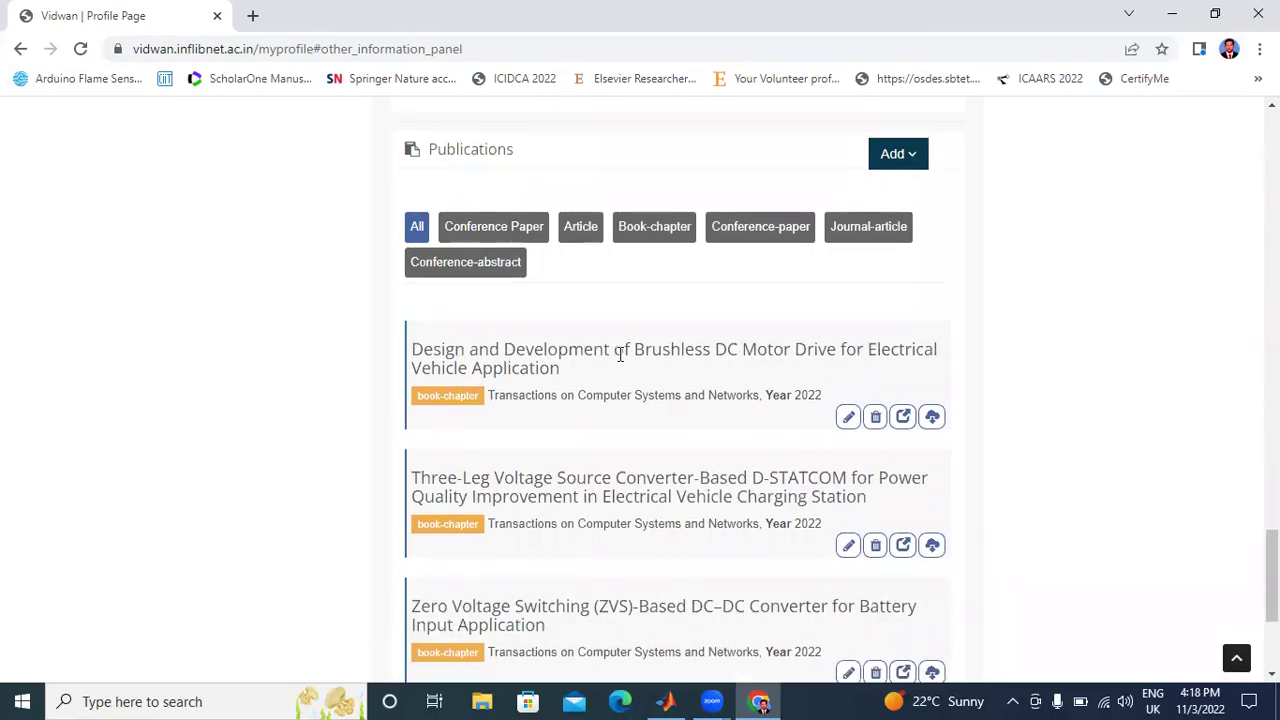
scroll(620, 355, "down", 2)
scroll(570, 378, "up", 2)
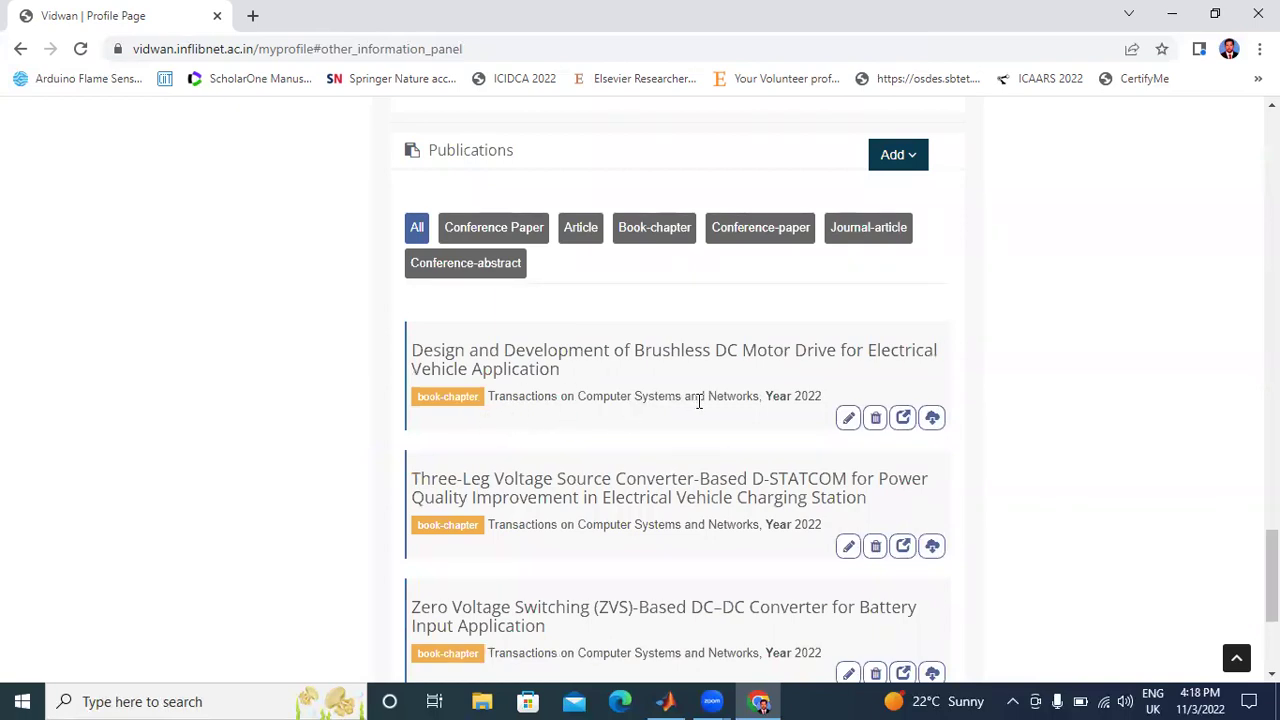
left_click(751, 248)
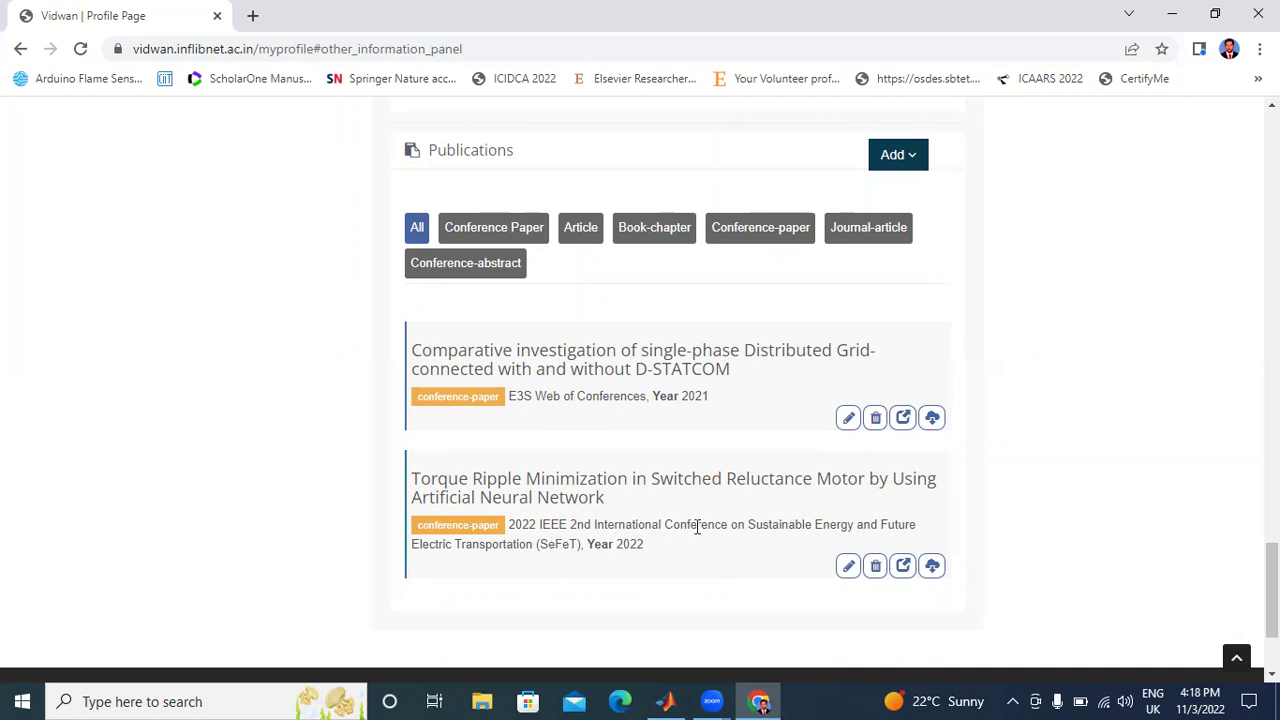
left_click(491, 271)
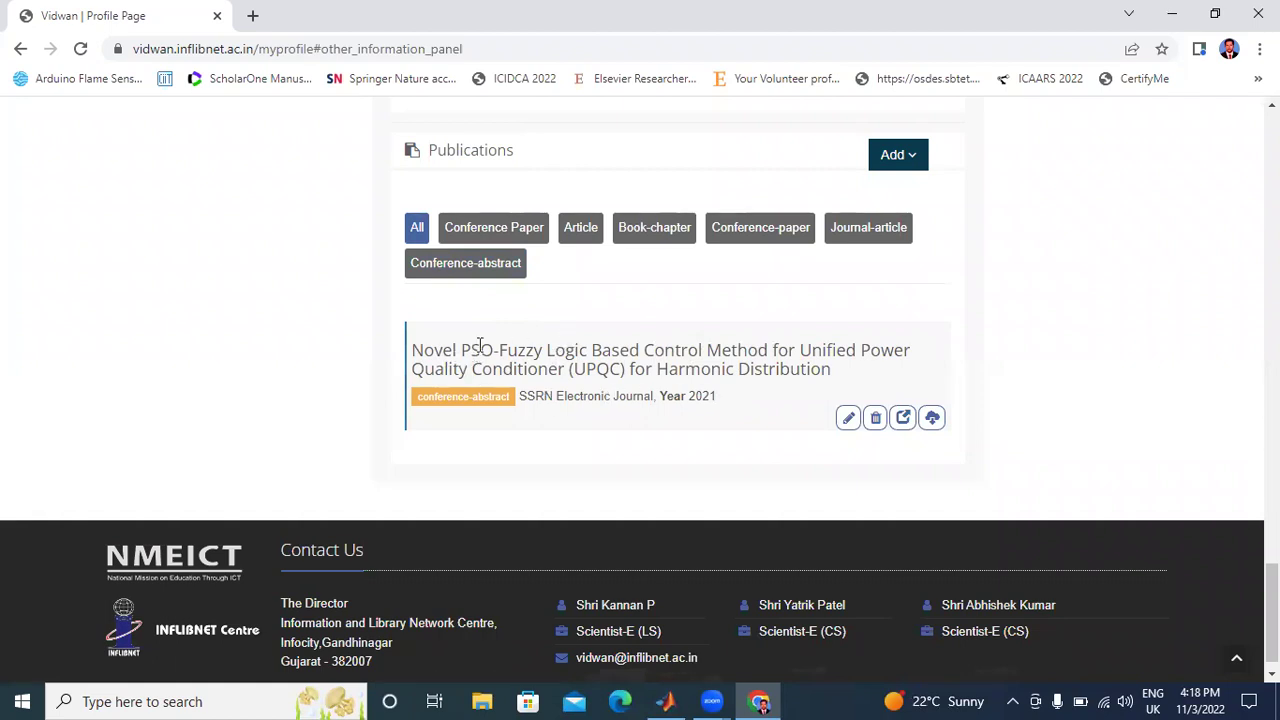
scroll(607, 345, "up", 15)
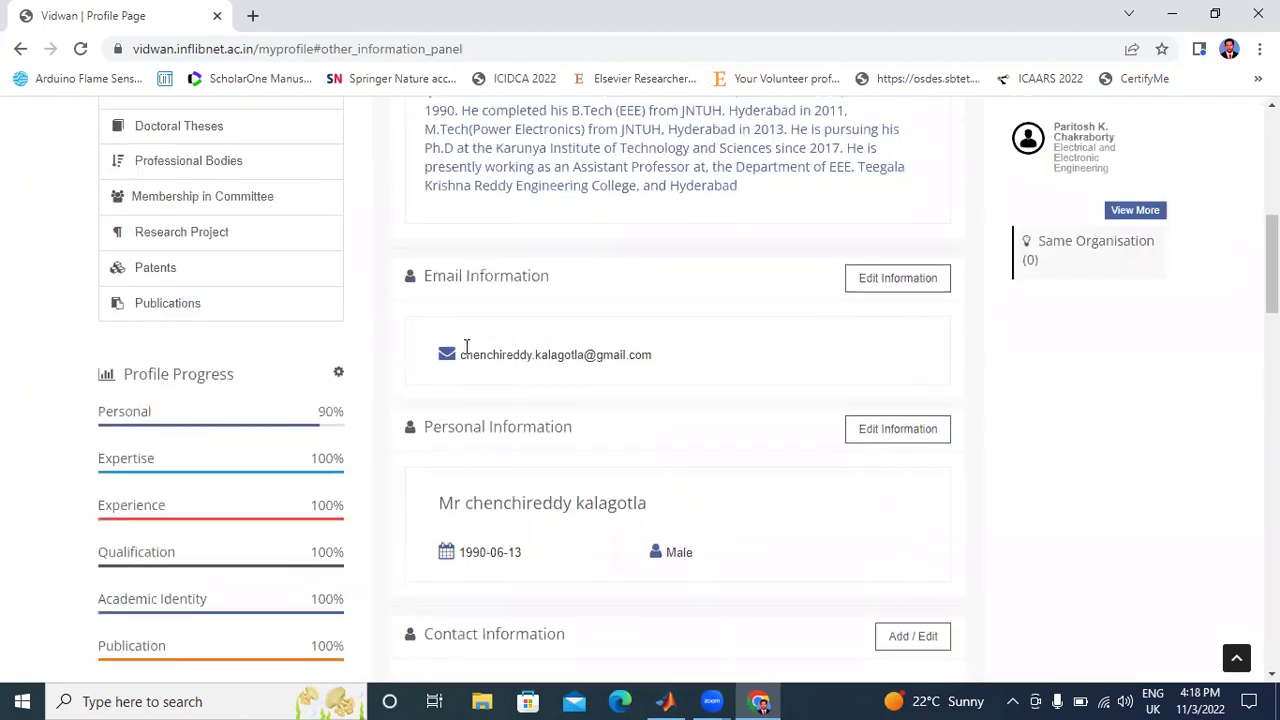
Open the public profile (Vidwan-ID 294991) in a new tab through the Profile URL link
scroll(465, 352, "up", 2)
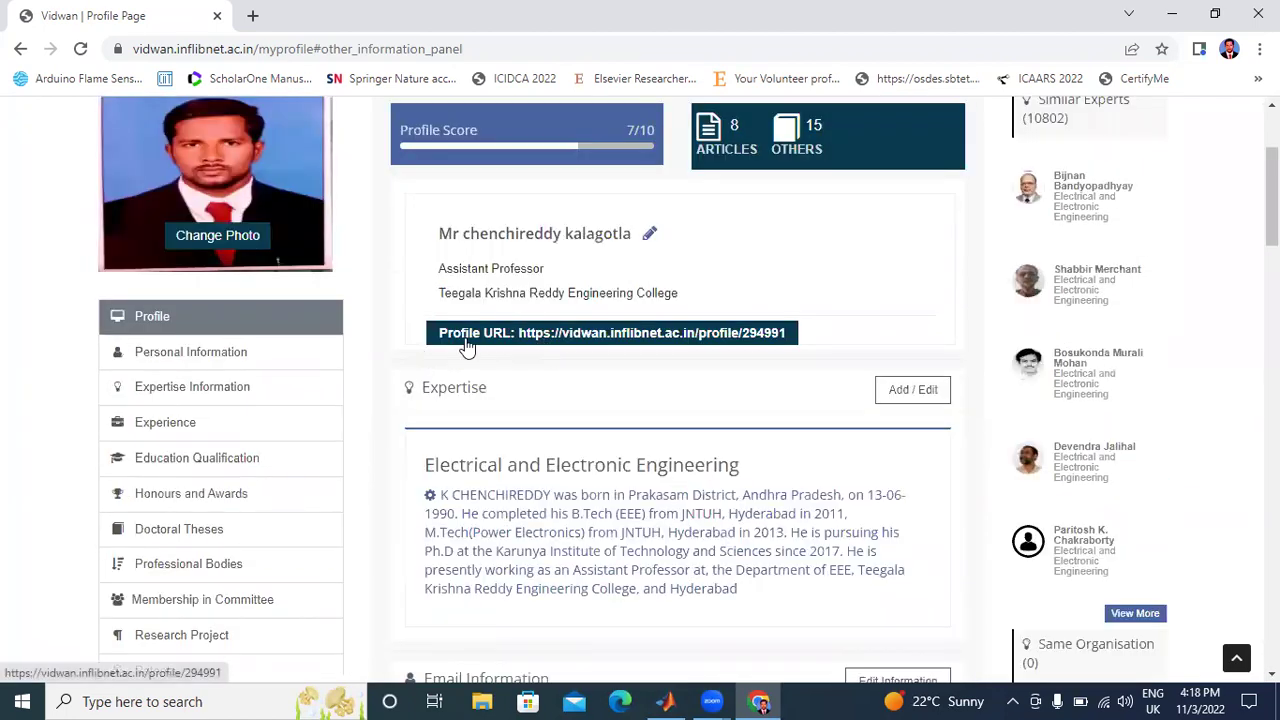
left_click(622, 340)
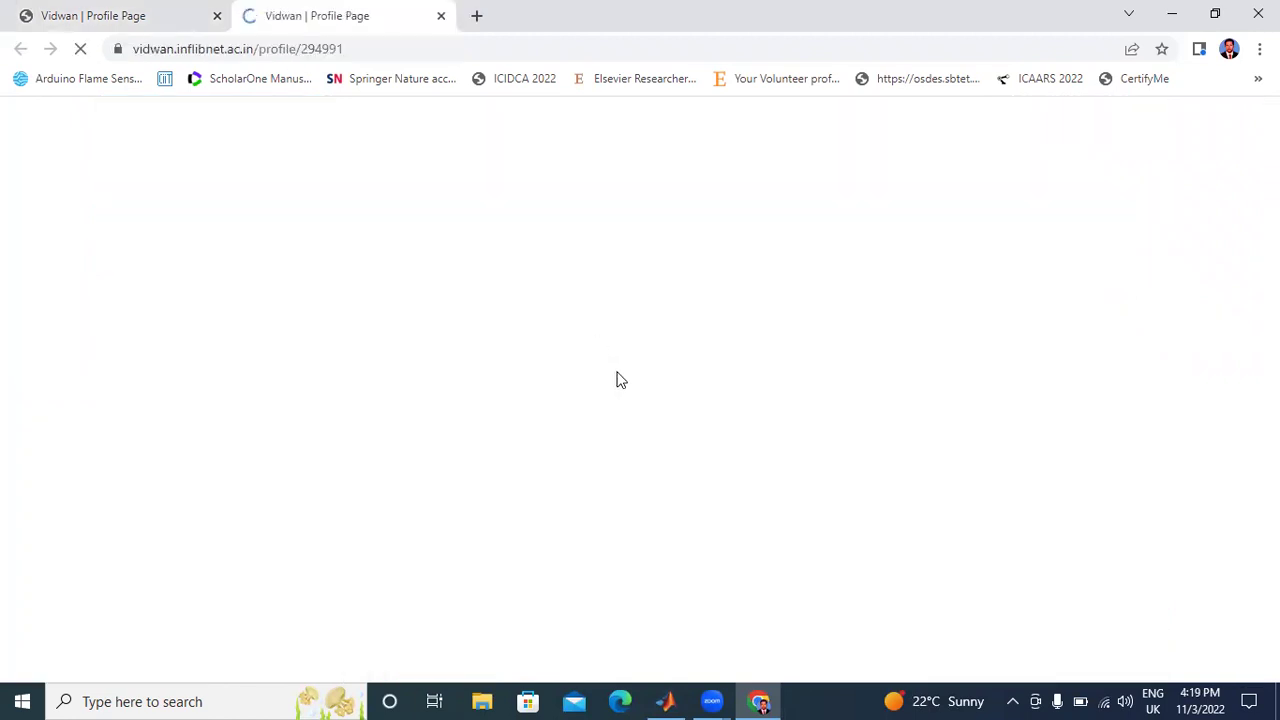
Glance at the editable profile tab, then return to the public profile
left_click(180, 16)
scroll(560, 425, "down", 20)
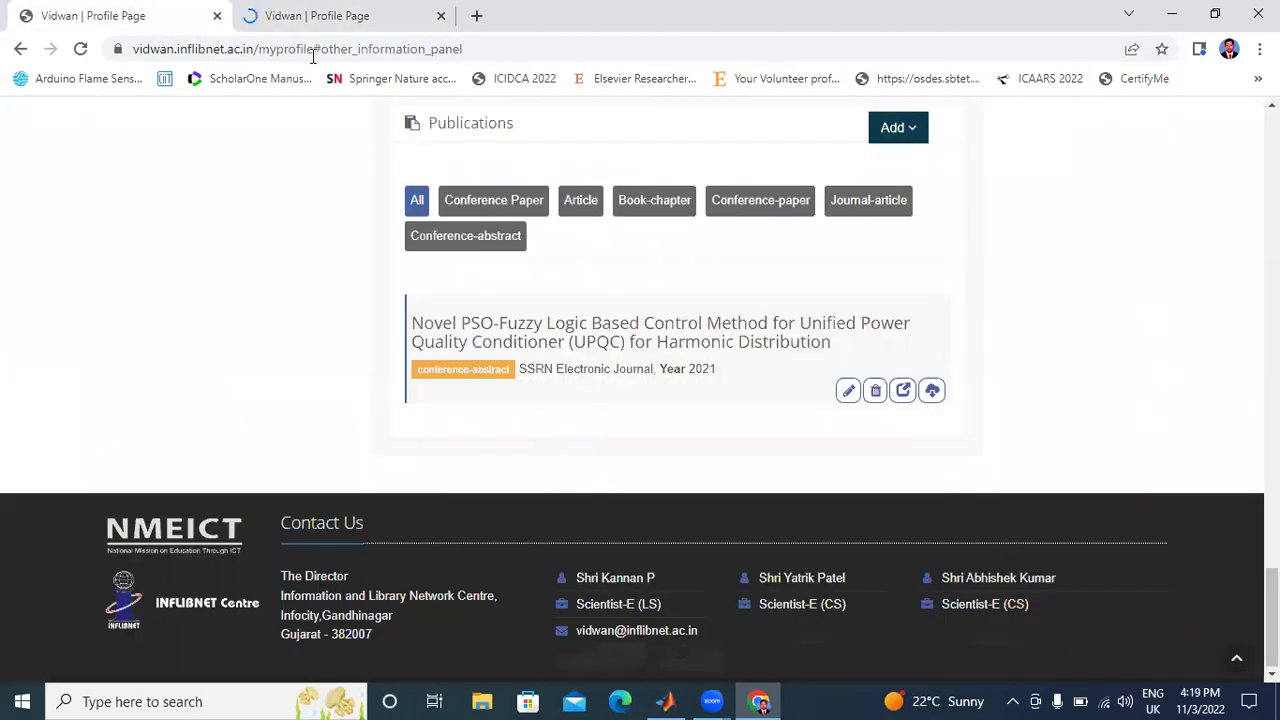
left_click(308, 12)
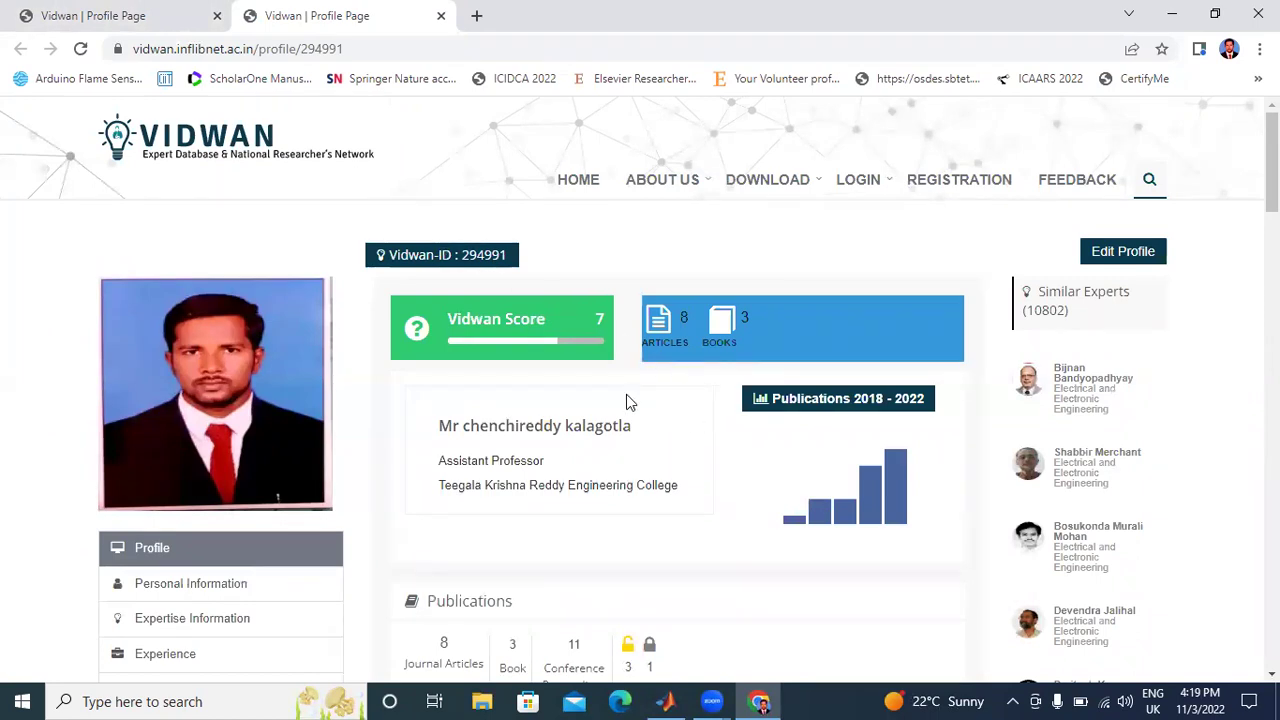
Review citations (28, h-index 4) and Google Scholar figures (62, h-index 5) on the public profile
scroll(627, 397, "down", 1)
scroll(626, 394, "down", 2)
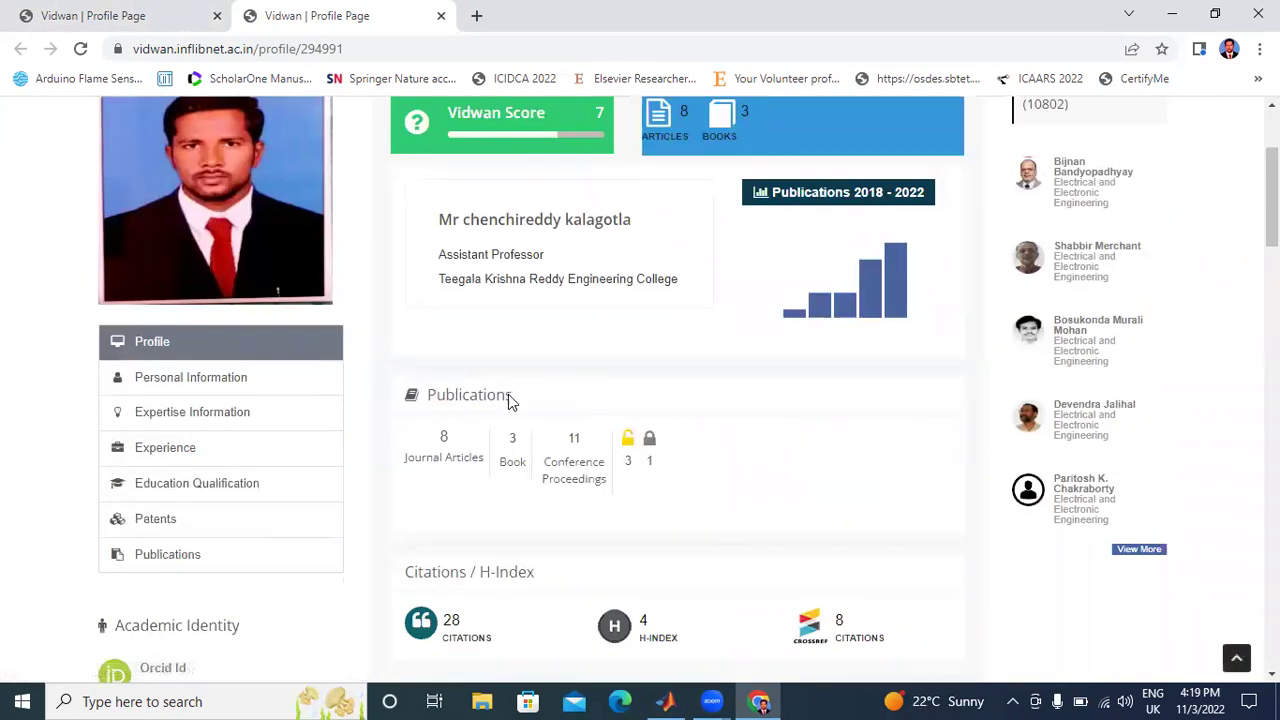
scroll(508, 398, "up", 2)
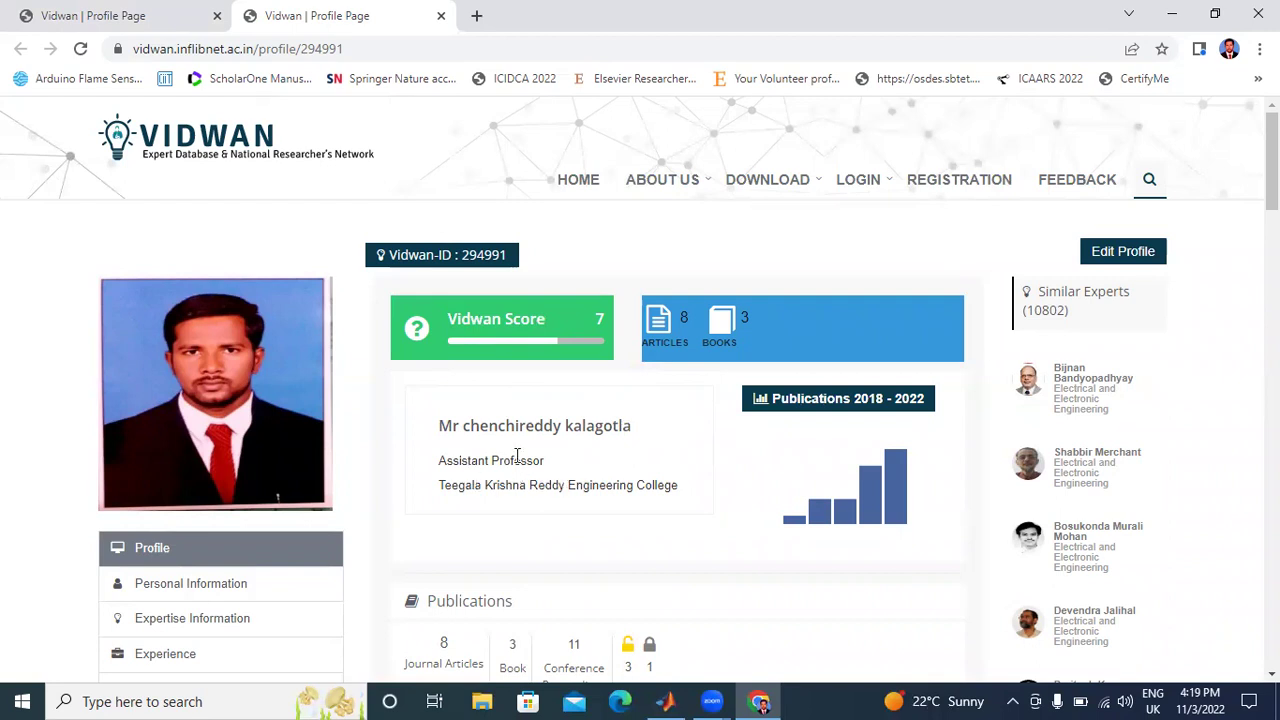
scroll(517, 455, "down", 2)
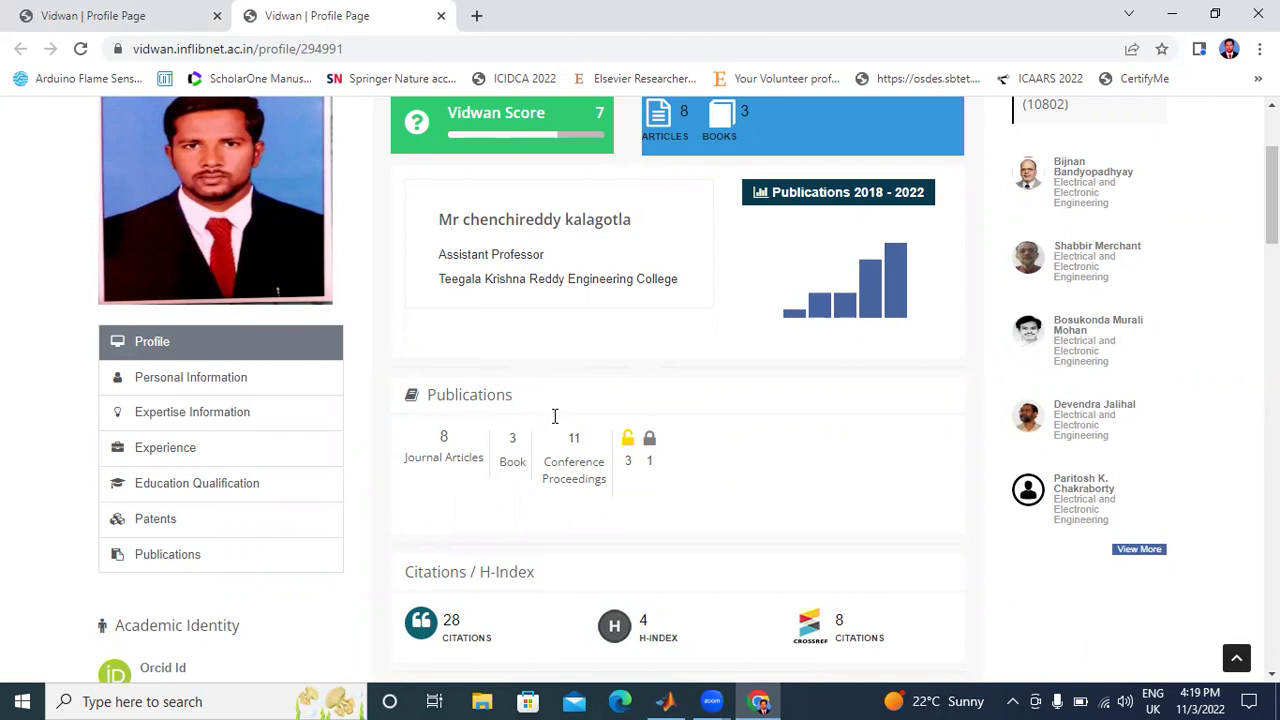
scroll(553, 416, "down", 2)
scroll(634, 383, "up", 5)
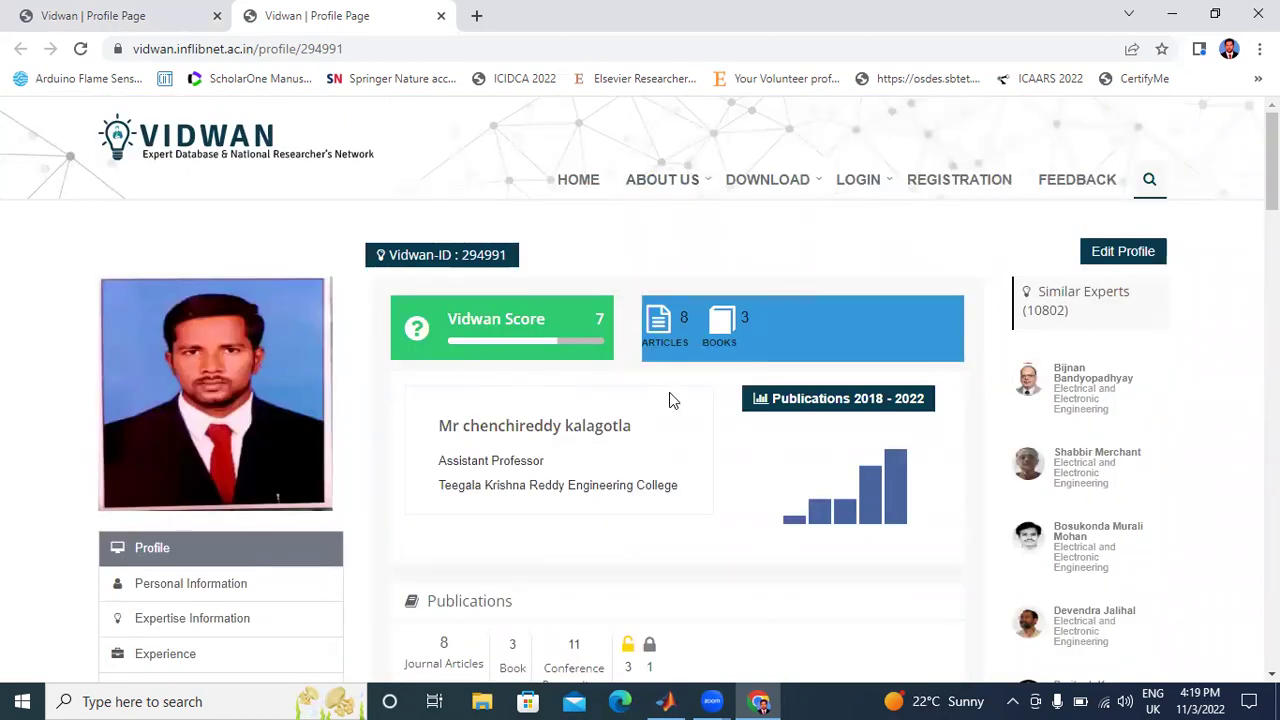
scroll(690, 425, "down", 4)
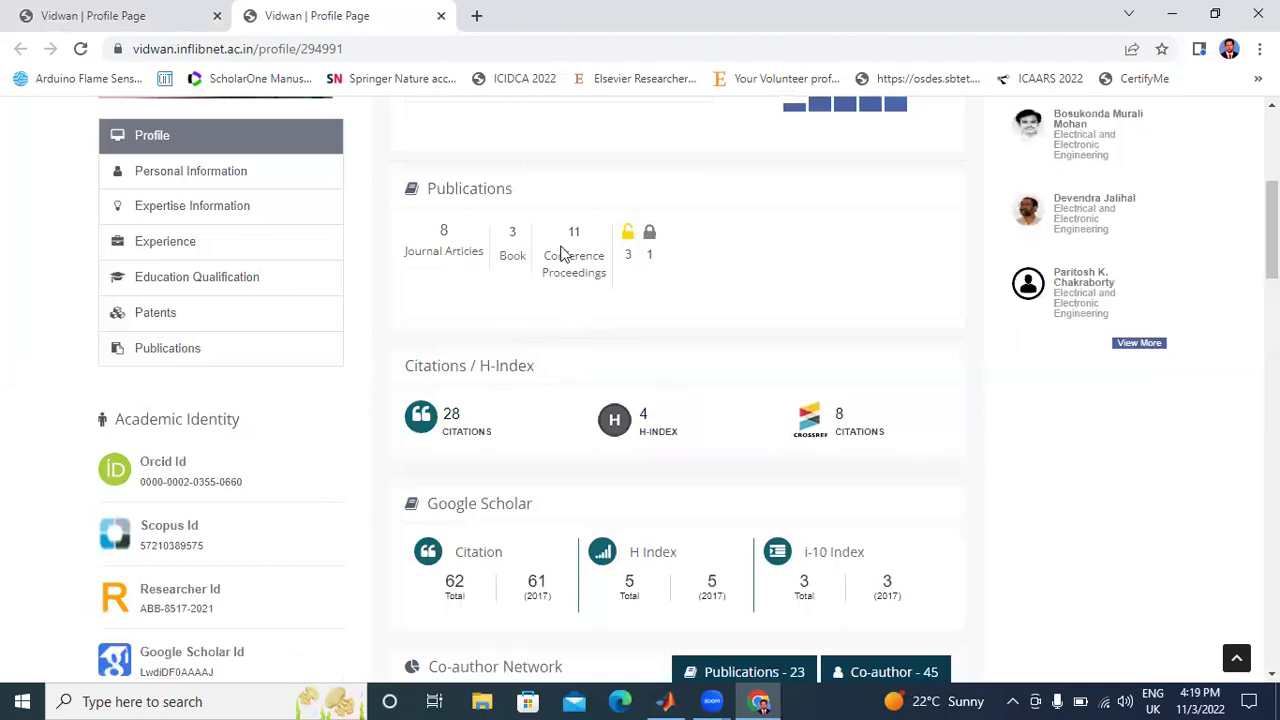
scroll(630, 378, "down", 2)
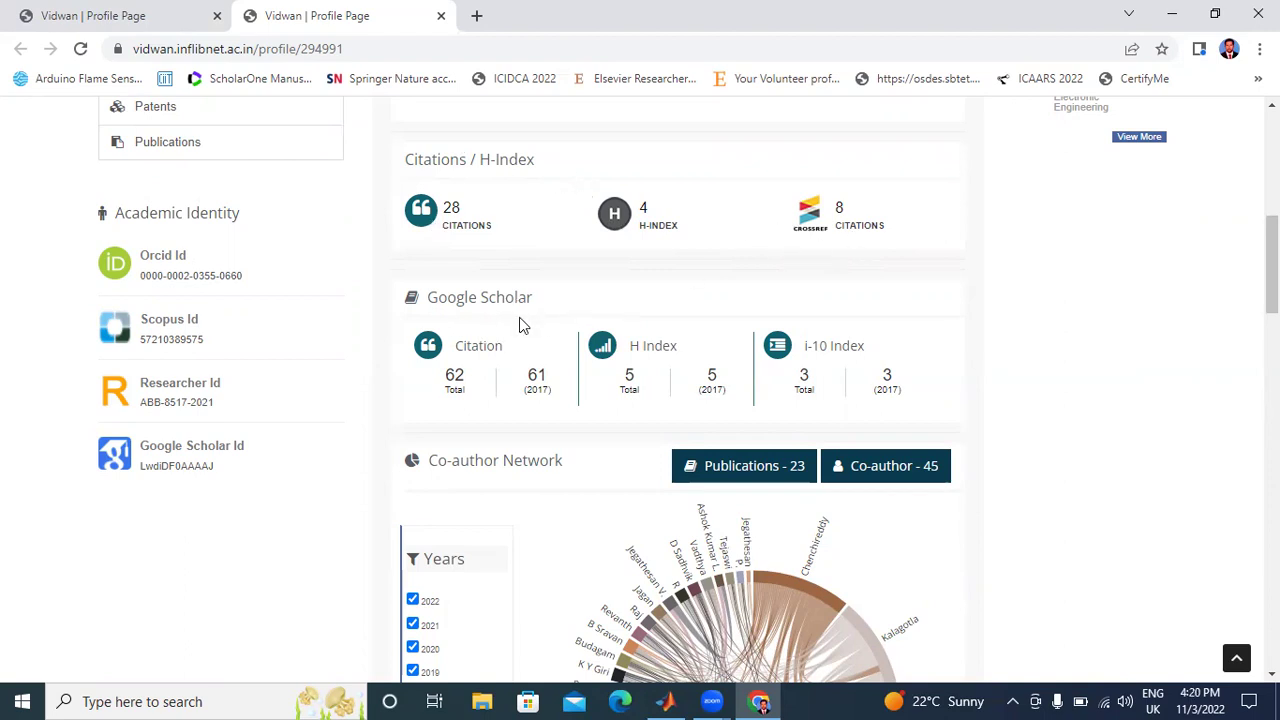
Untick years 2013 through 2021 so the co-author network shows only 2022
scroll(519, 325, "down", 2)
scroll(506, 297, "up", 2)
scroll(500, 289, "down", 4)
scroll(500, 289, "up", 2)
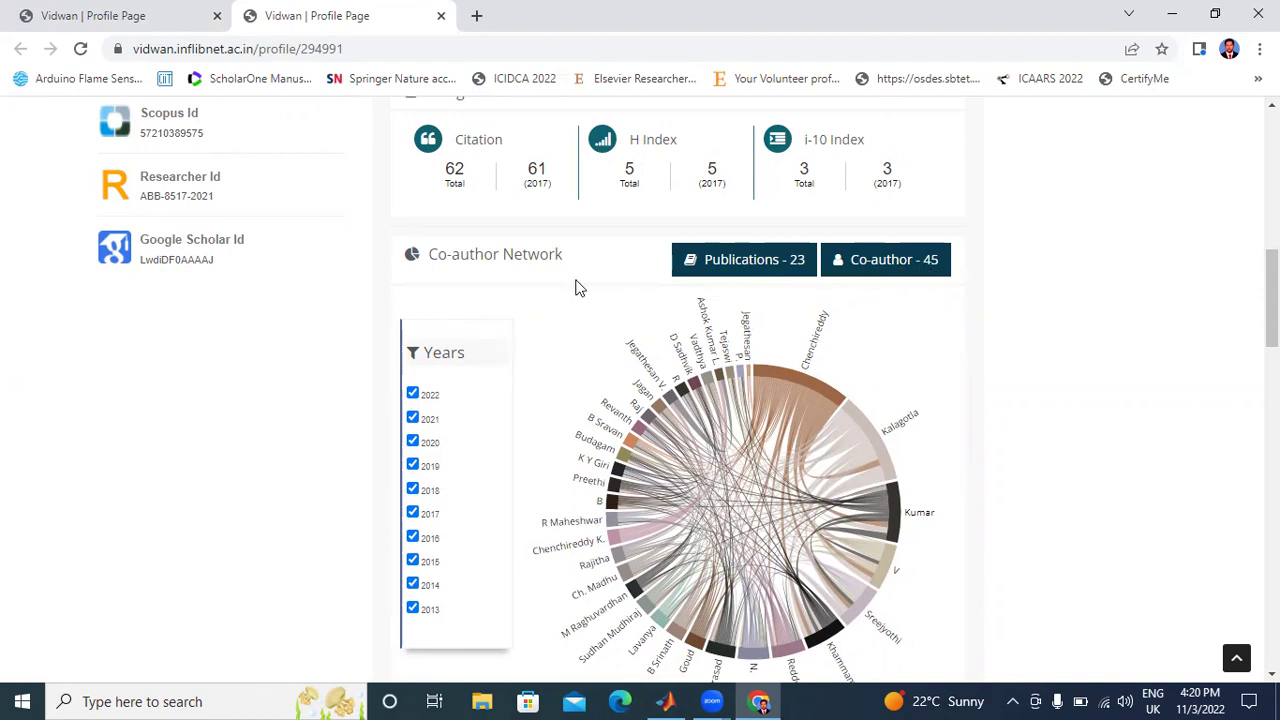
scroll(581, 320, "down", 2)
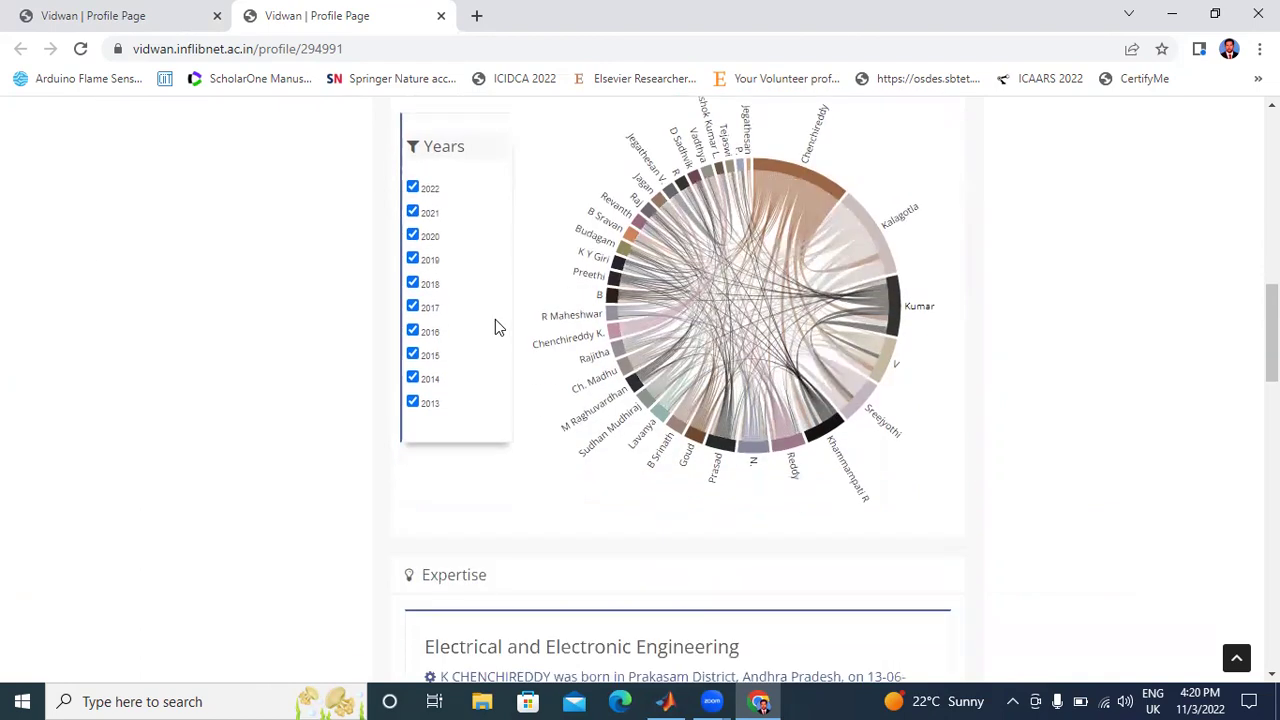
left_click(413, 403)
left_click(413, 378)
left_click(413, 354)
left_click(413, 331)
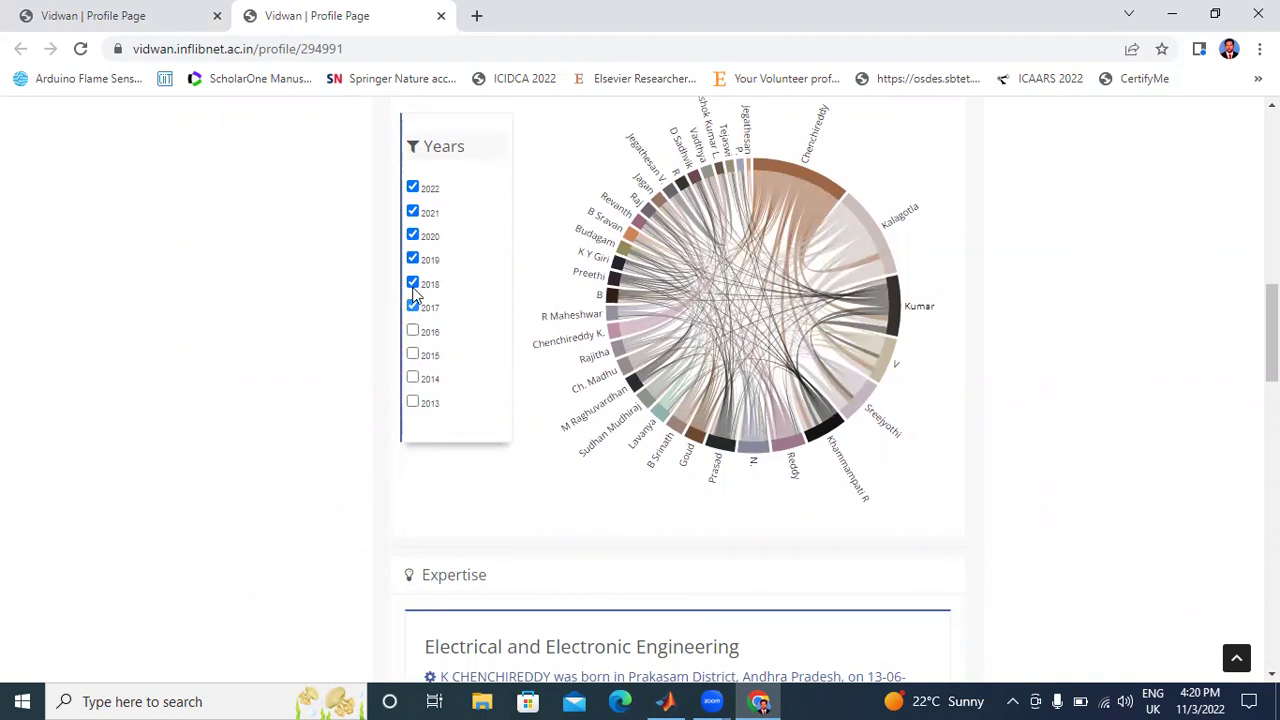
left_click(413, 307)
left_click(413, 283)
left_click(413, 259)
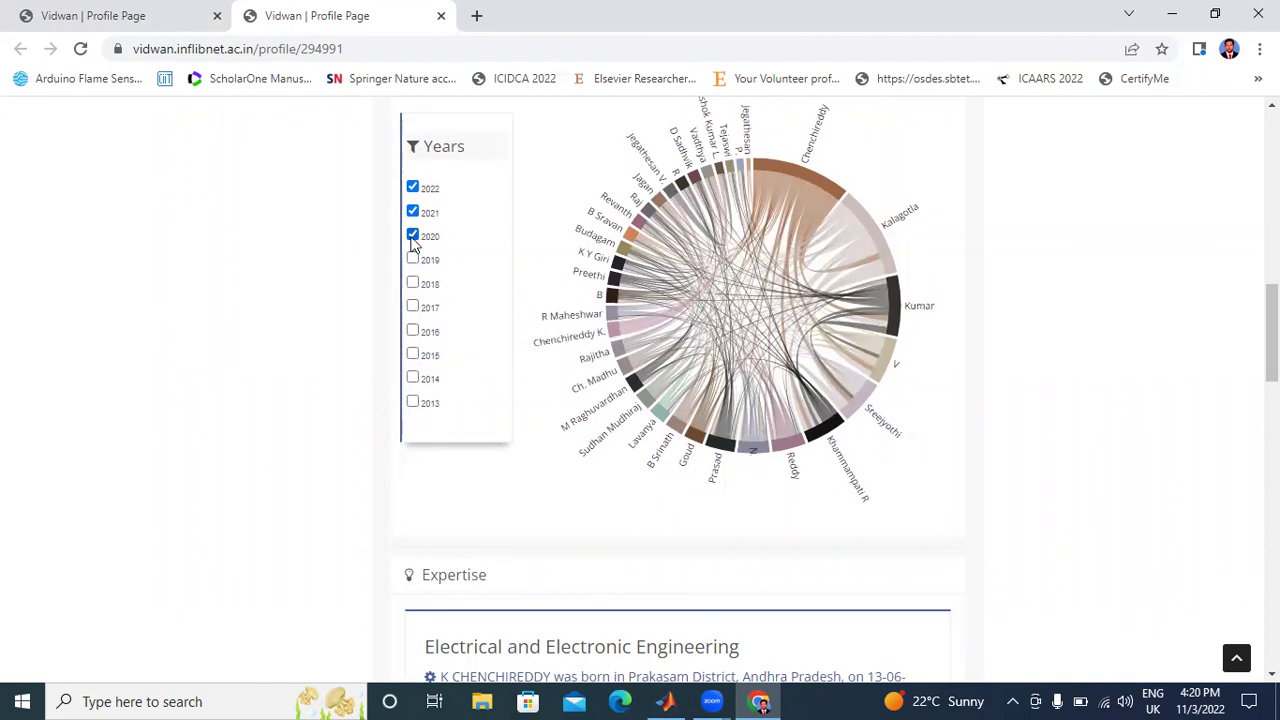
left_click(413, 235)
left_click(413, 211)
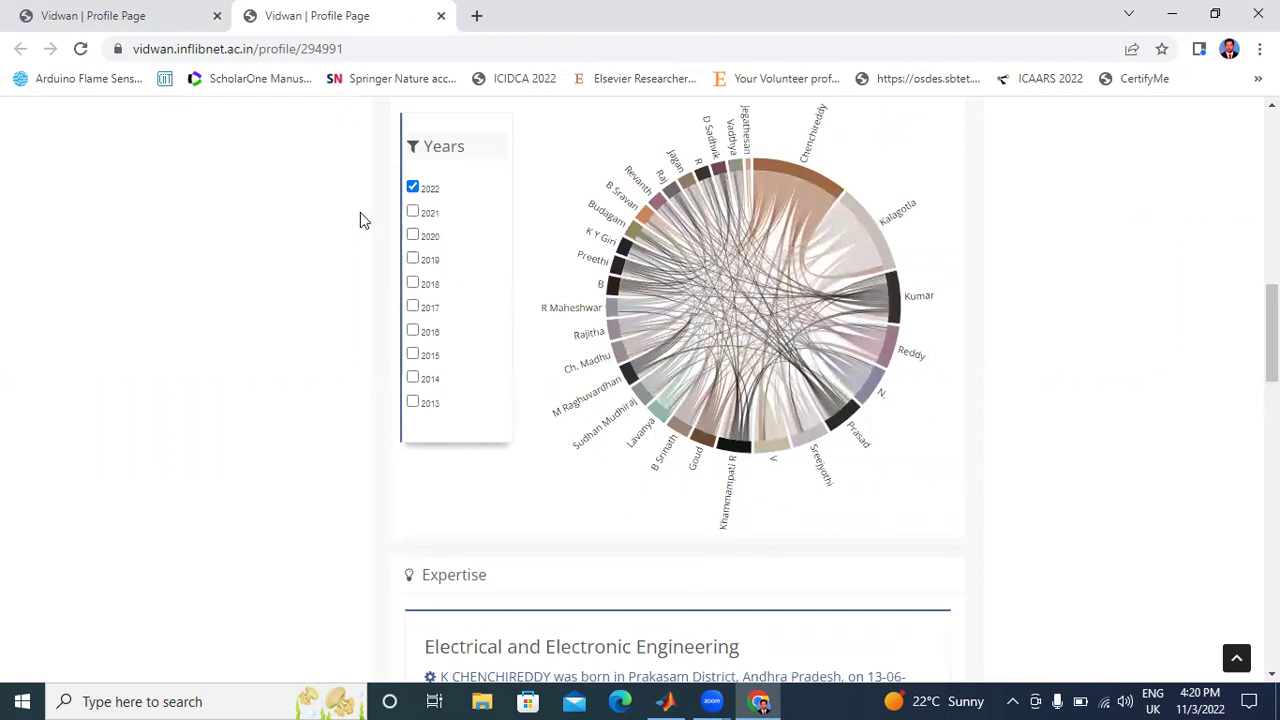
Switch the year filter to 2021 only, then clear it
left_click(413, 190)
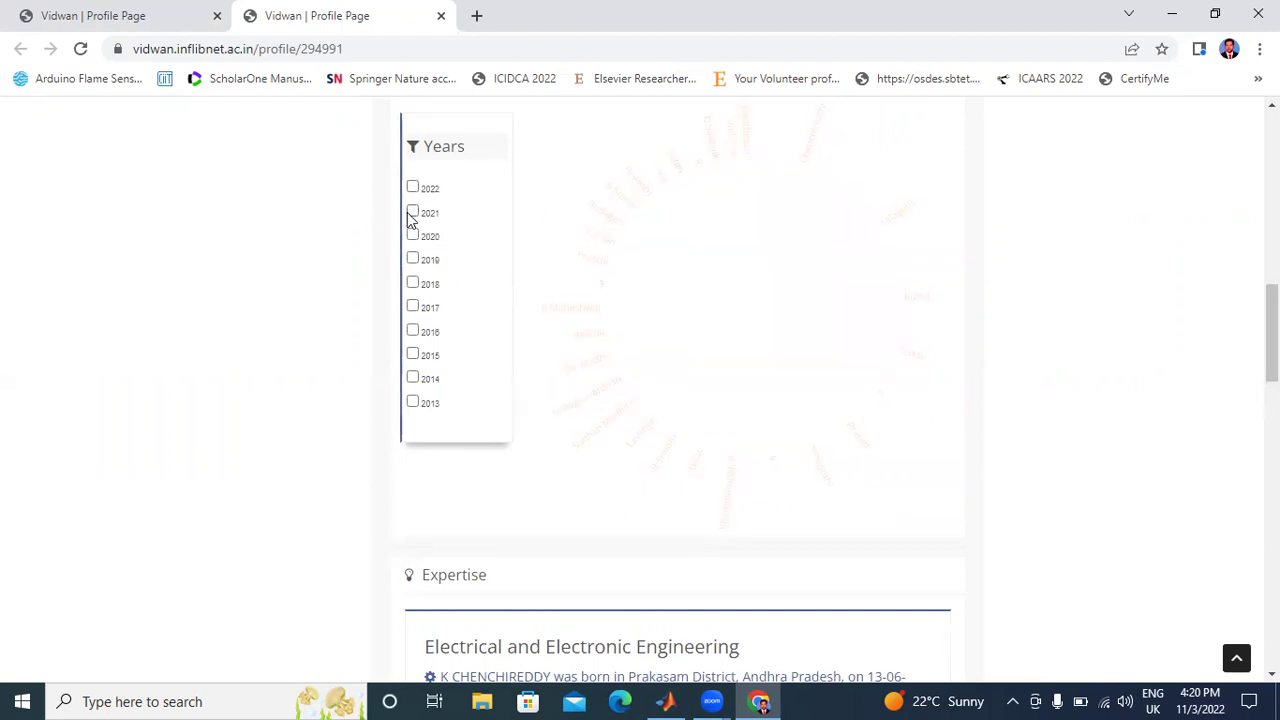
left_click(413, 213)
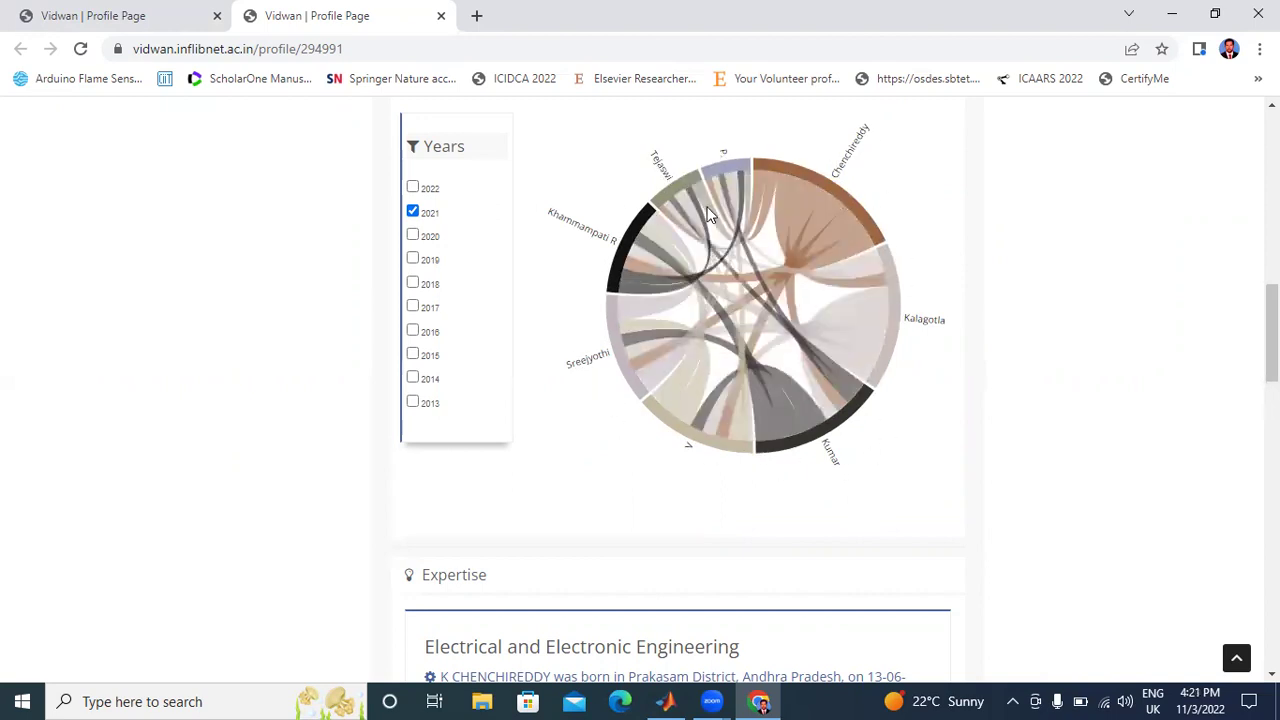
left_click(413, 212)
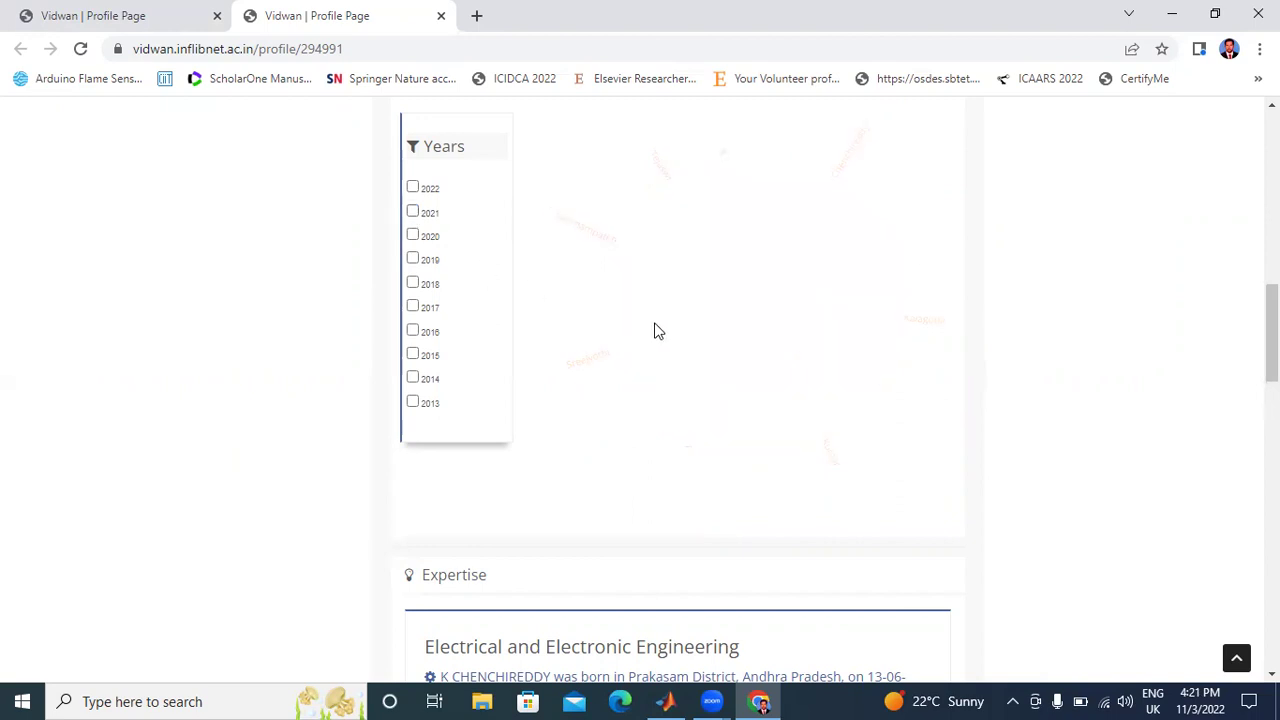
Skim Expertise through Patents, then return to the 23 publications and 45 co-authors stats
scroll(657, 329, "down", 1)
scroll(657, 329, "down", 1)
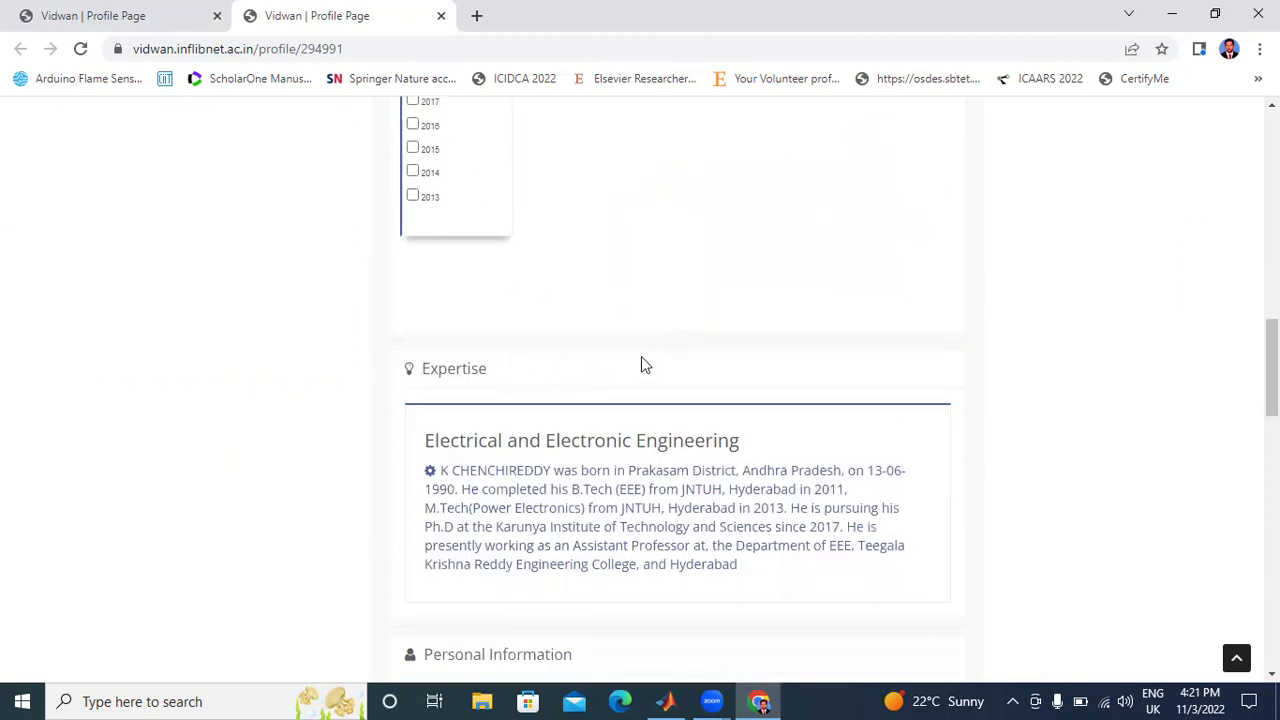
scroll(352, 391, "down", 2)
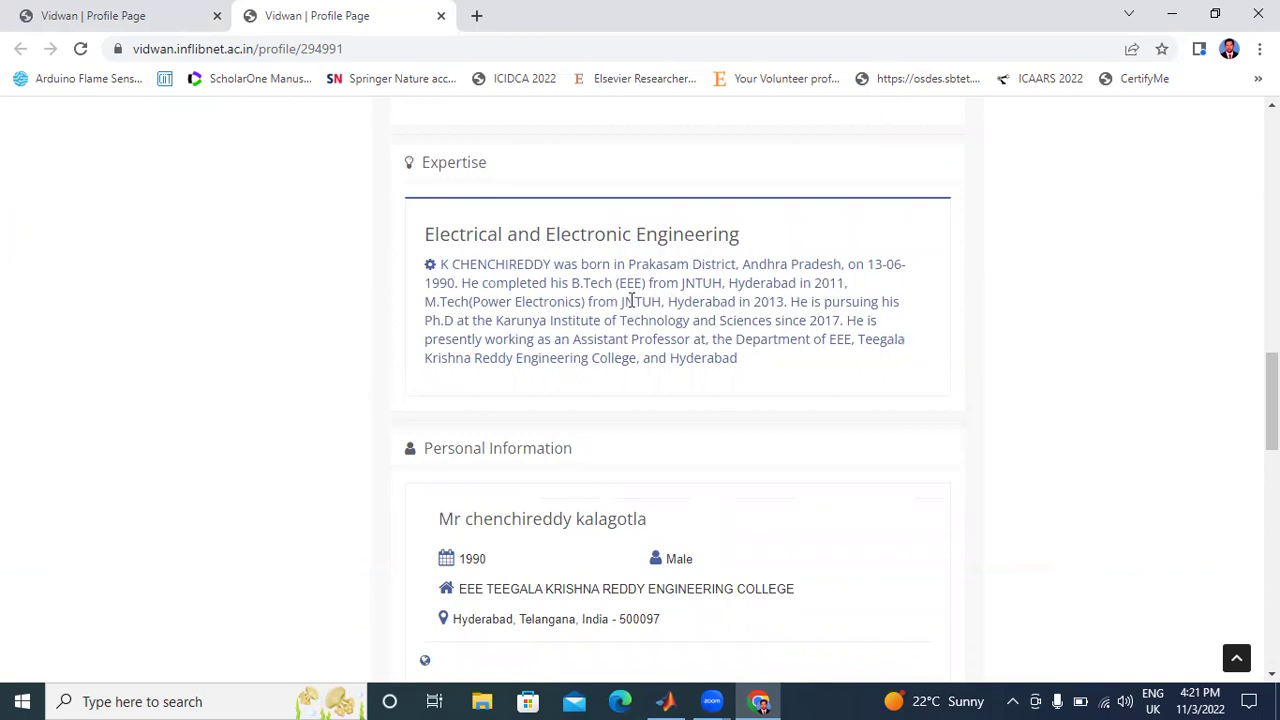
scroll(697, 301, "down", 2)
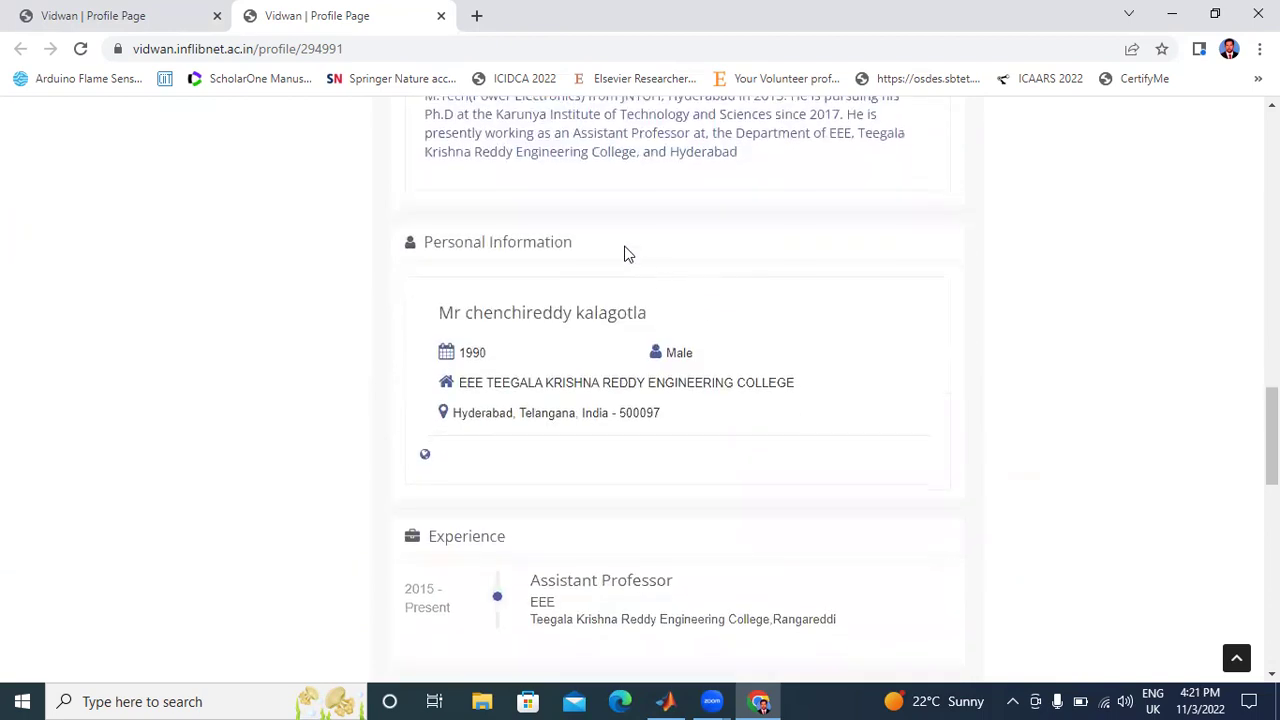
scroll(620, 298, "down", 4)
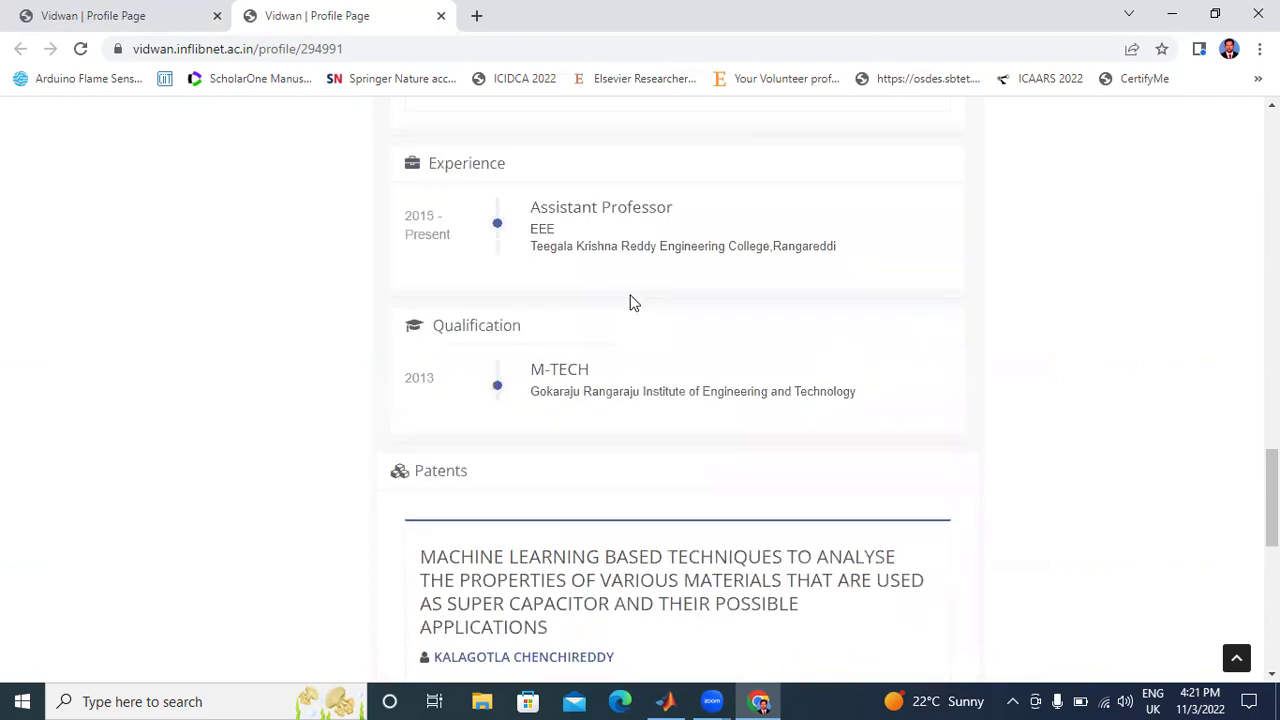
scroll(700, 275, "up", 2)
scroll(686, 270, "down", 8)
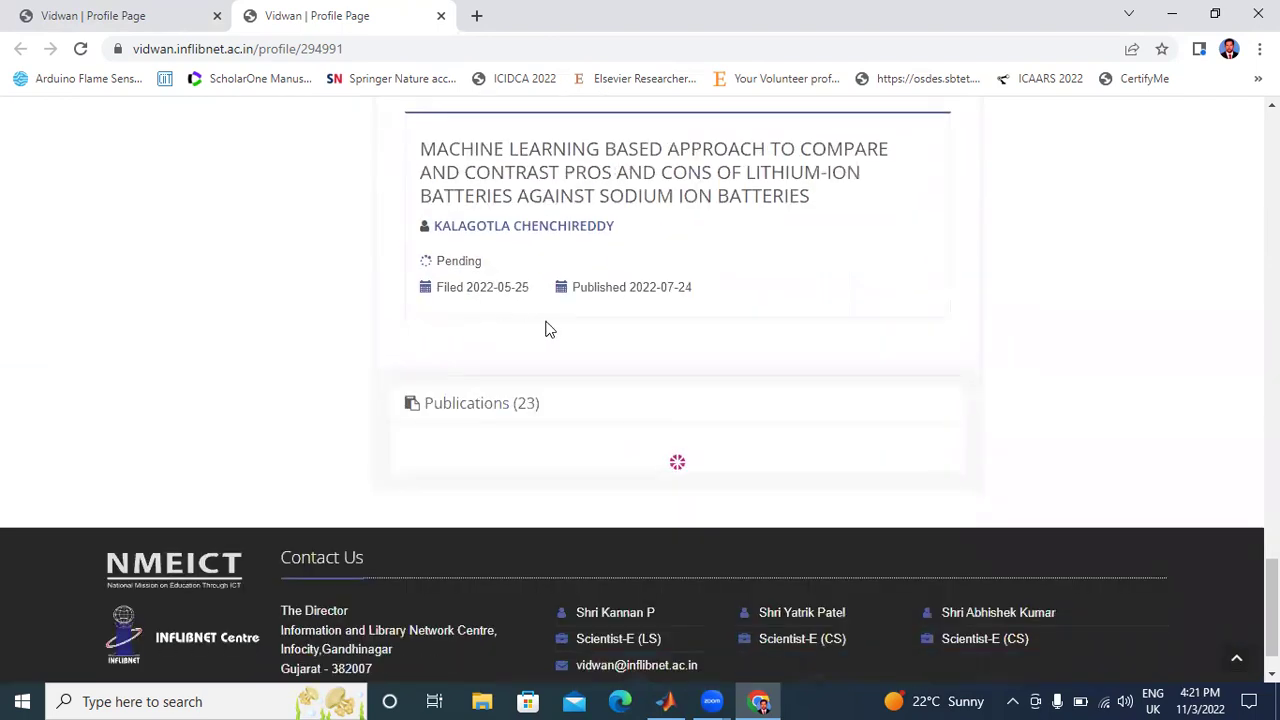
scroll(400, 289, "up", 12)
scroll(345, 318, "down", 4)
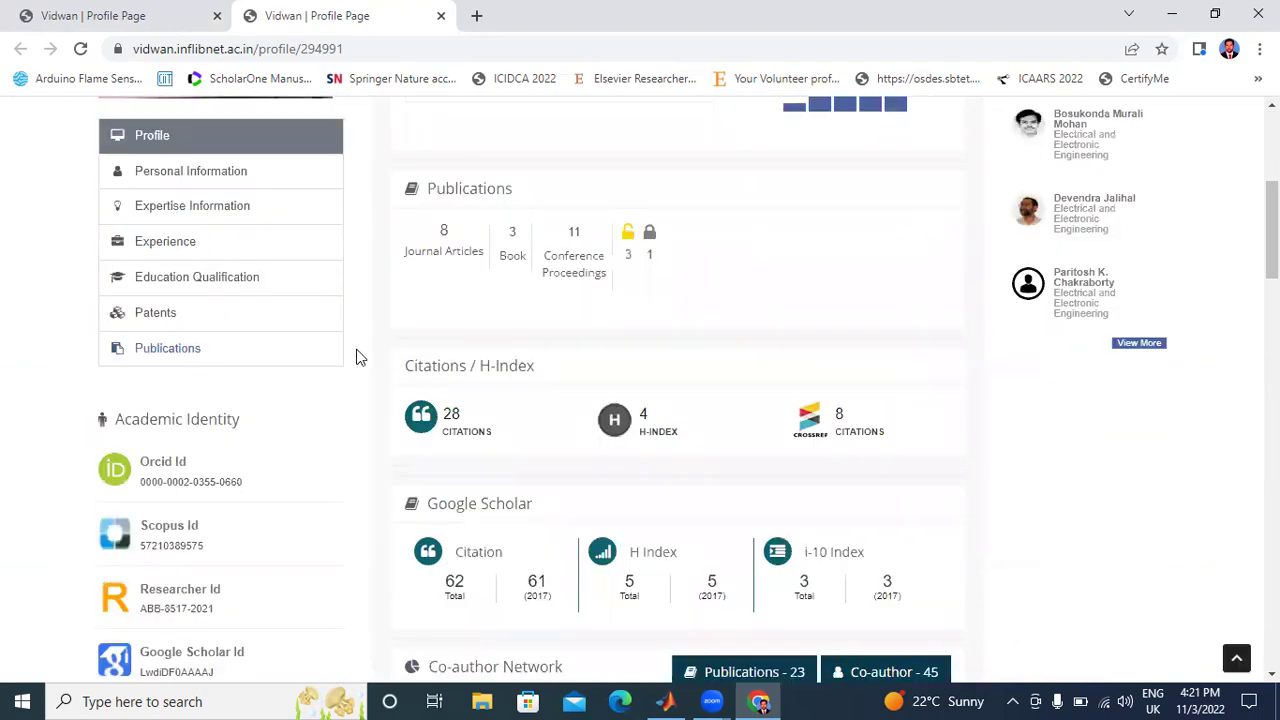
Open the Academic Identity Orcid Id link in a new tab and view the ORCID record
scroll(303, 352, "down", 4)
scroll(306, 354, "up", 2)
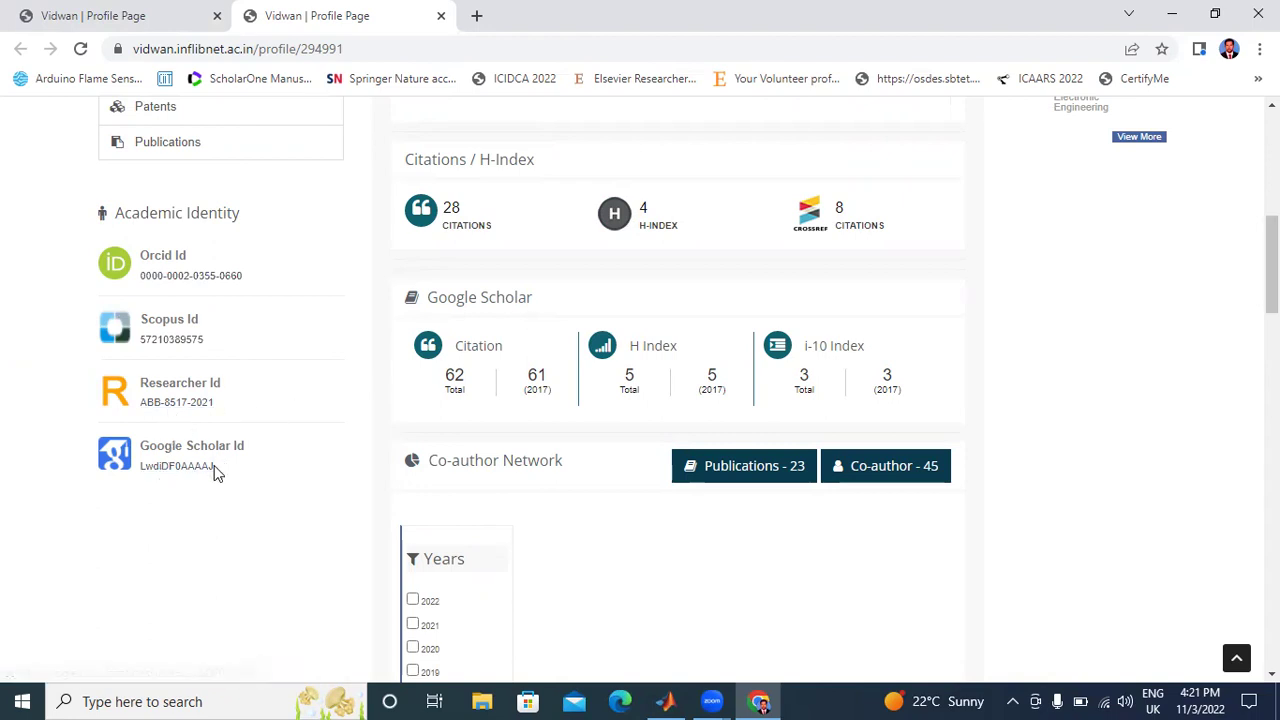
scroll(491, 374, "up", 8)
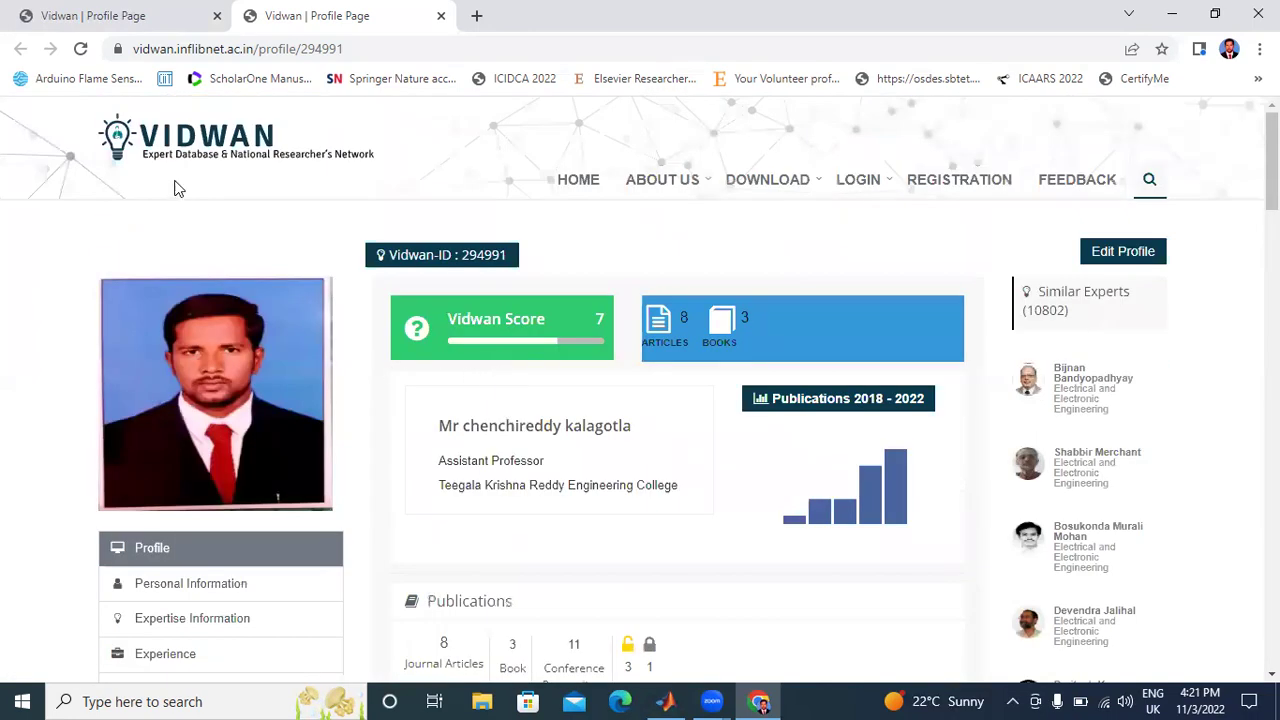
scroll(185, 252, "down", 4)
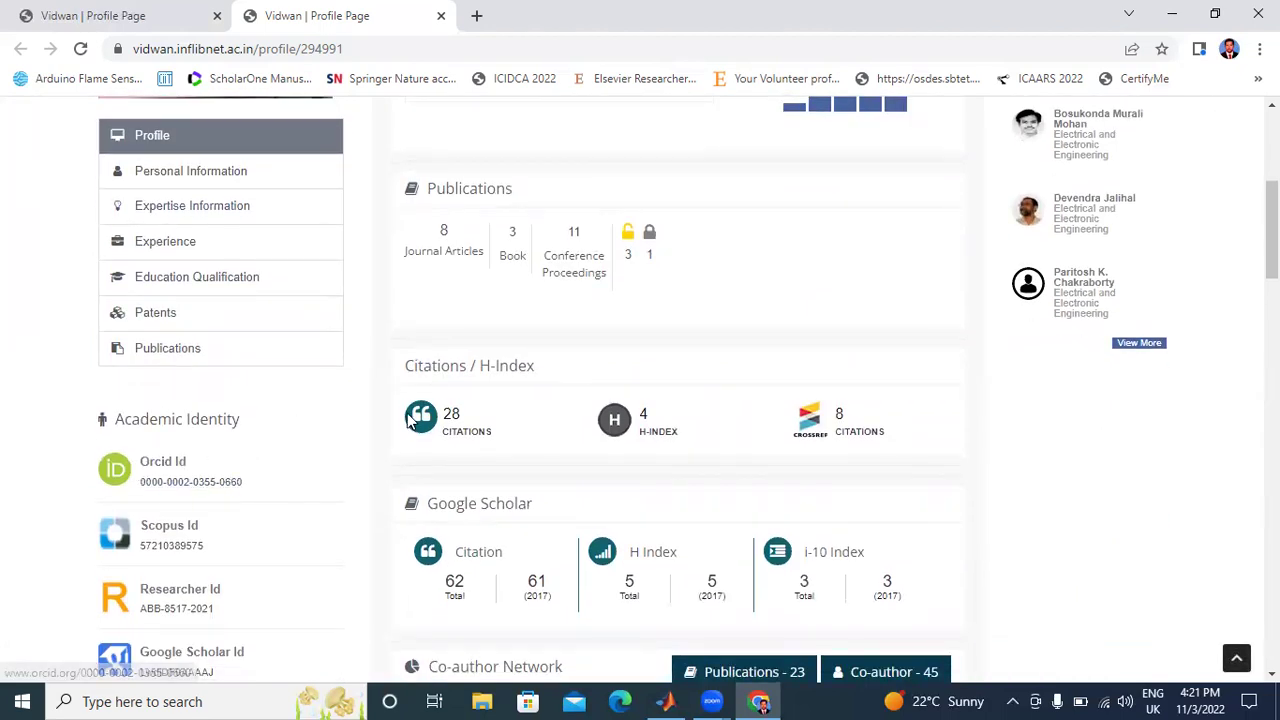
scroll(286, 329, "down", 2)
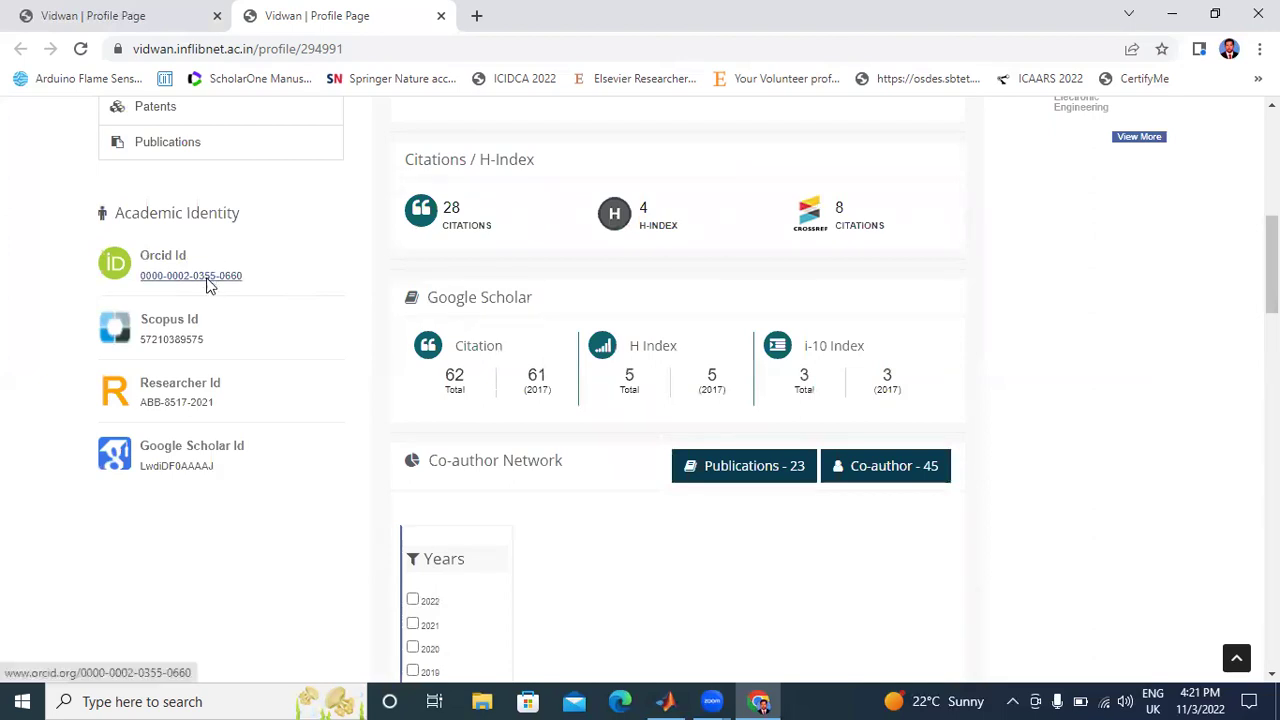
right_click(208, 285)
left_click(290, 291)
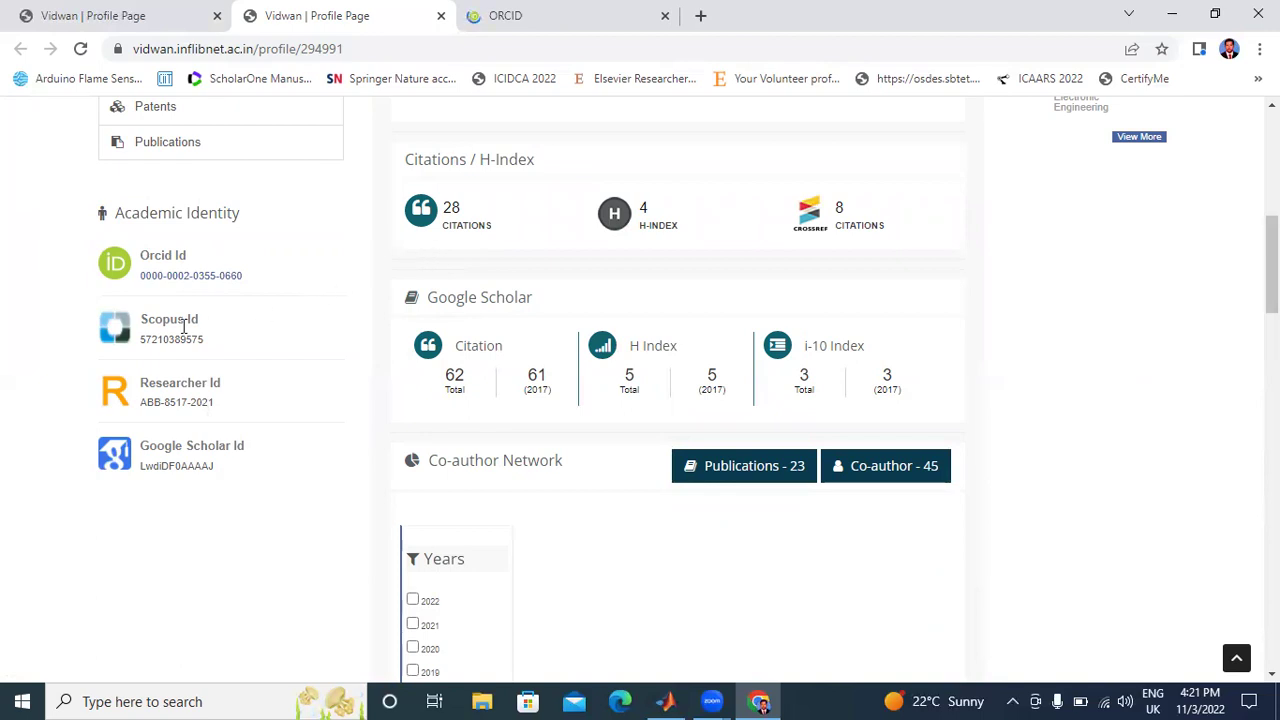
left_click(526, 18)
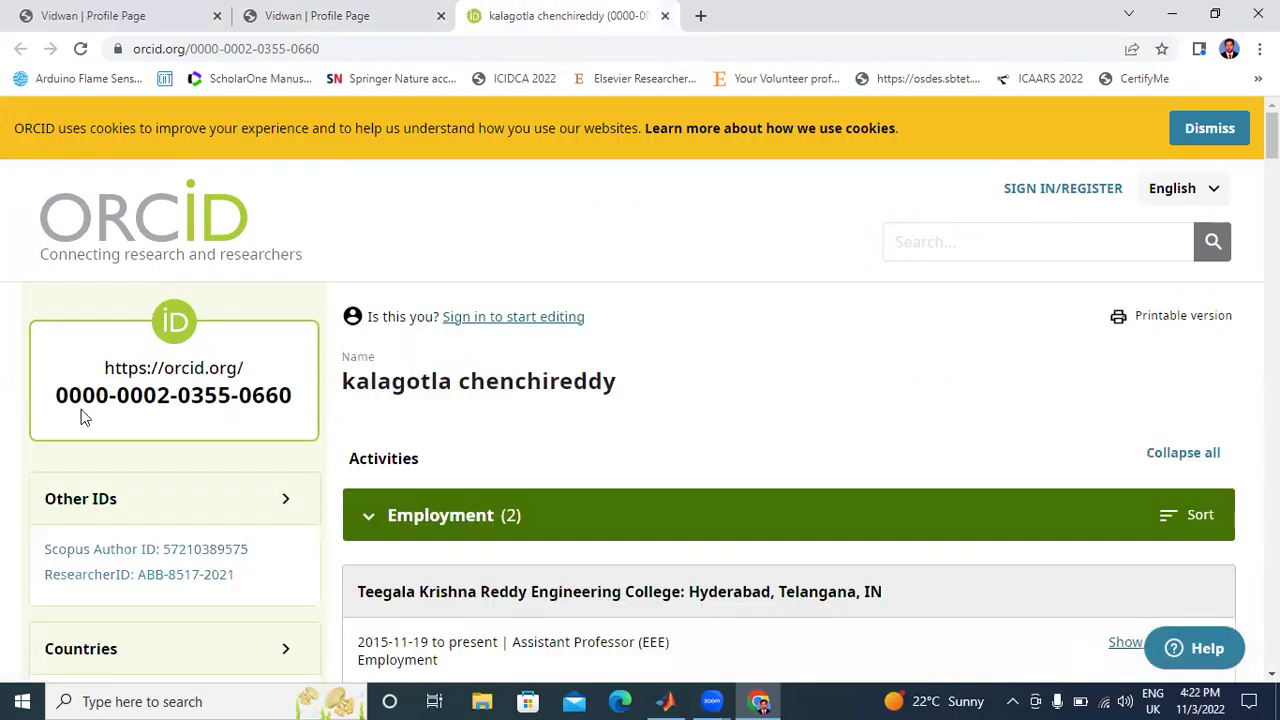
Scroll down the ORCID record to review the Employment and Education and qualifications entries
scroll(605, 370, "down", 1)
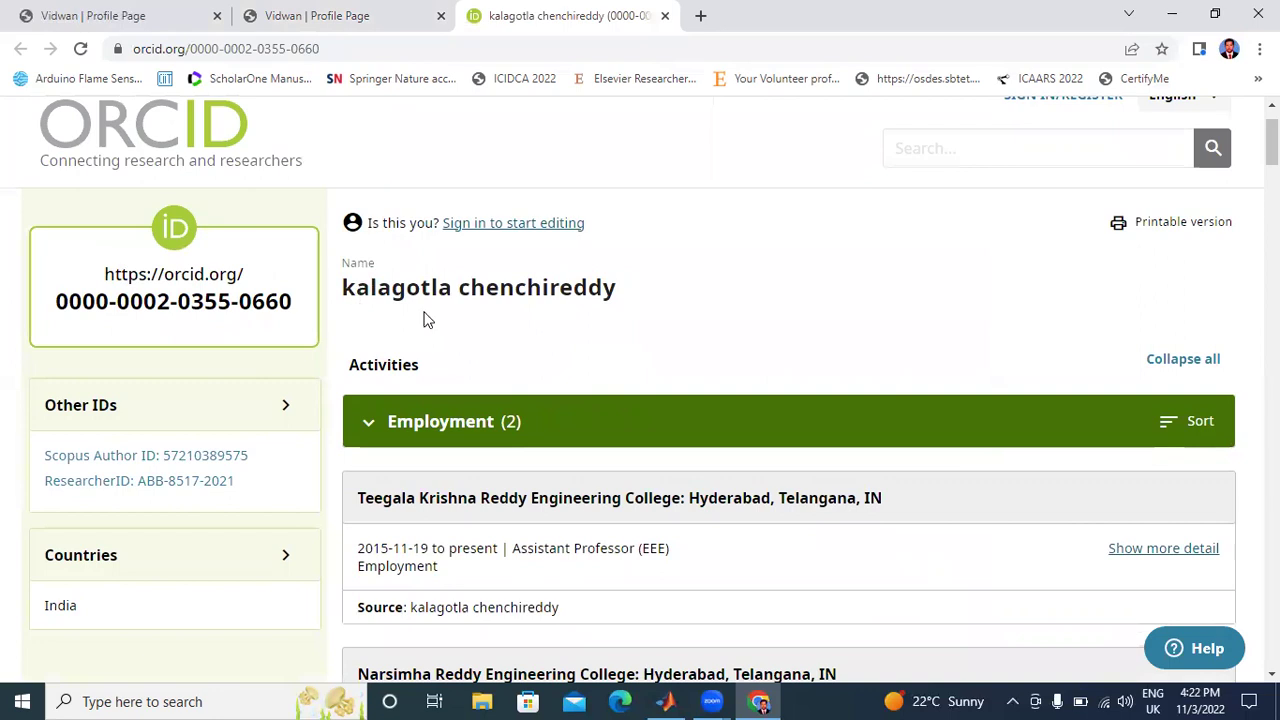
scroll(551, 317, "down", 2)
scroll(551, 317, "down", 1)
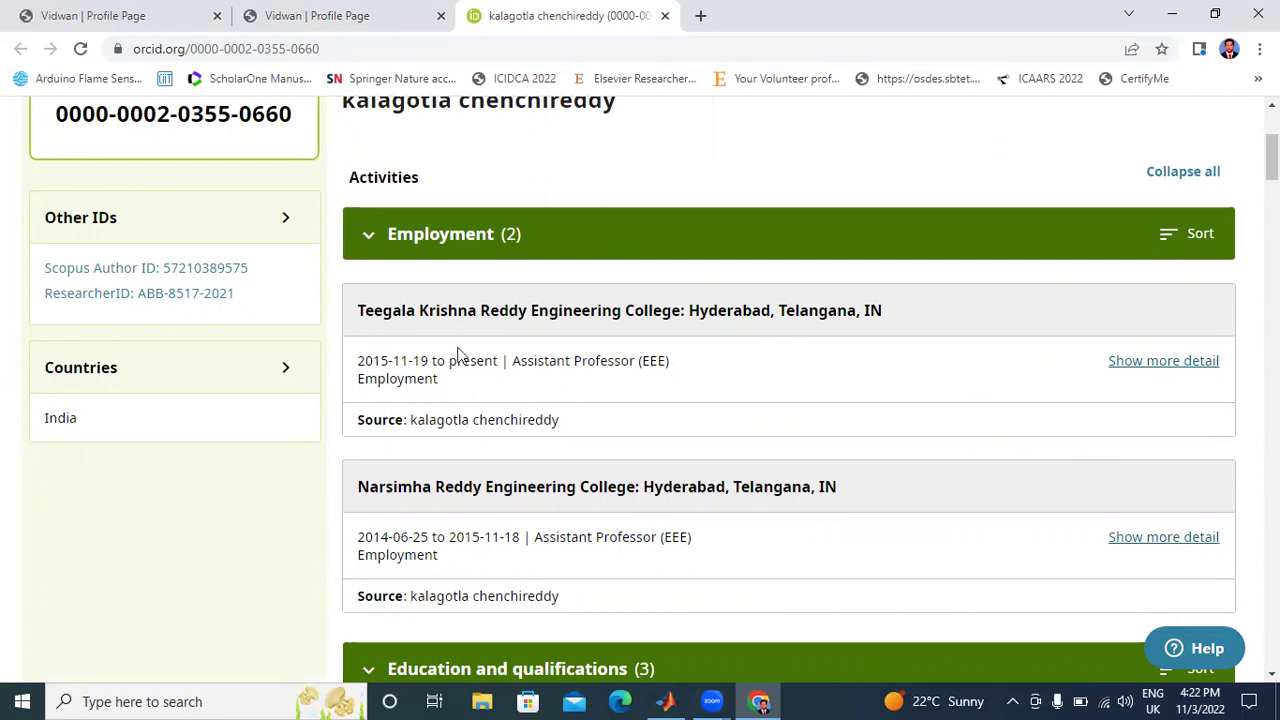
scroll(506, 349, "down", 2)
scroll(460, 345, "up", 2)
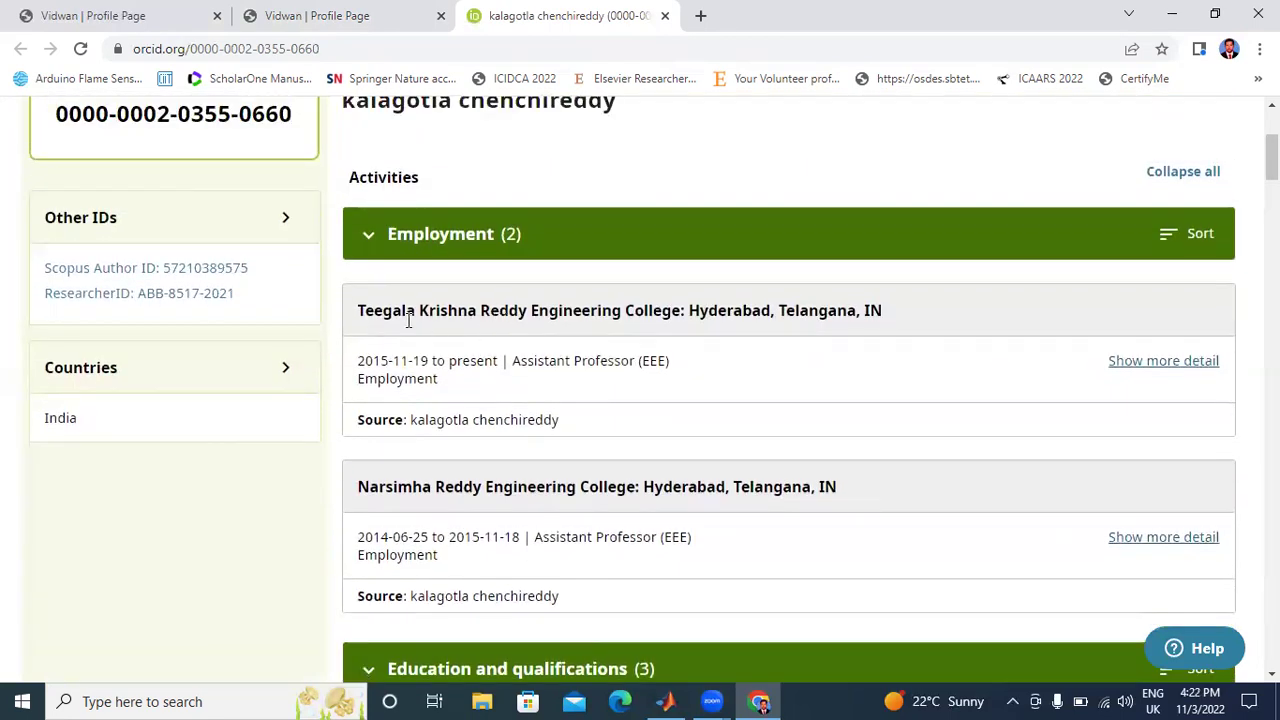
scroll(405, 380, "down", 1)
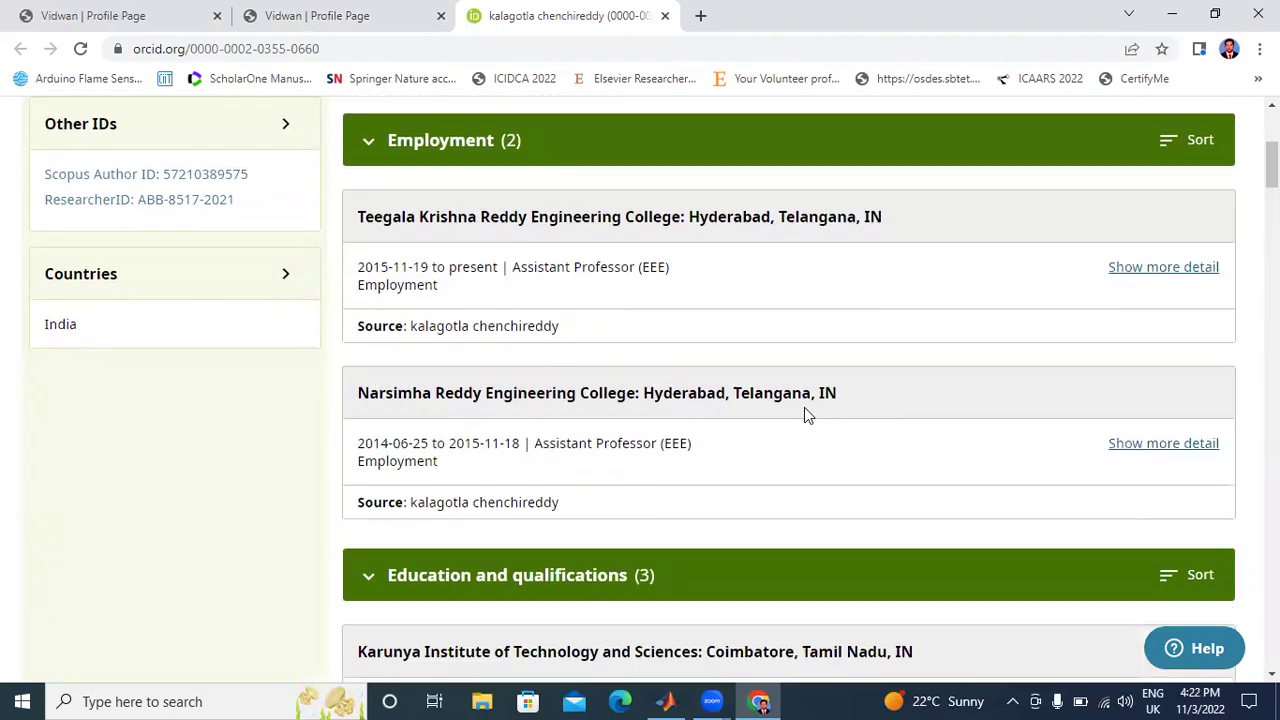
scroll(560, 393, "down", 2)
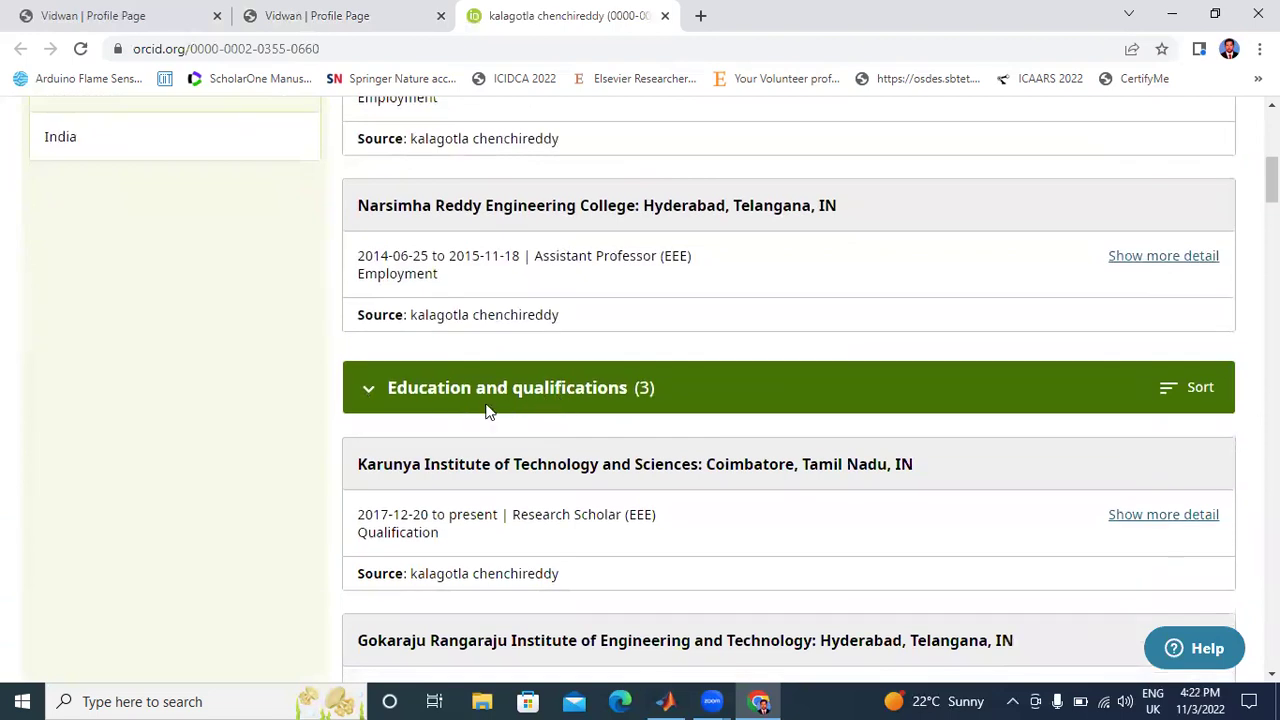
scroll(680, 410, "down", 1)
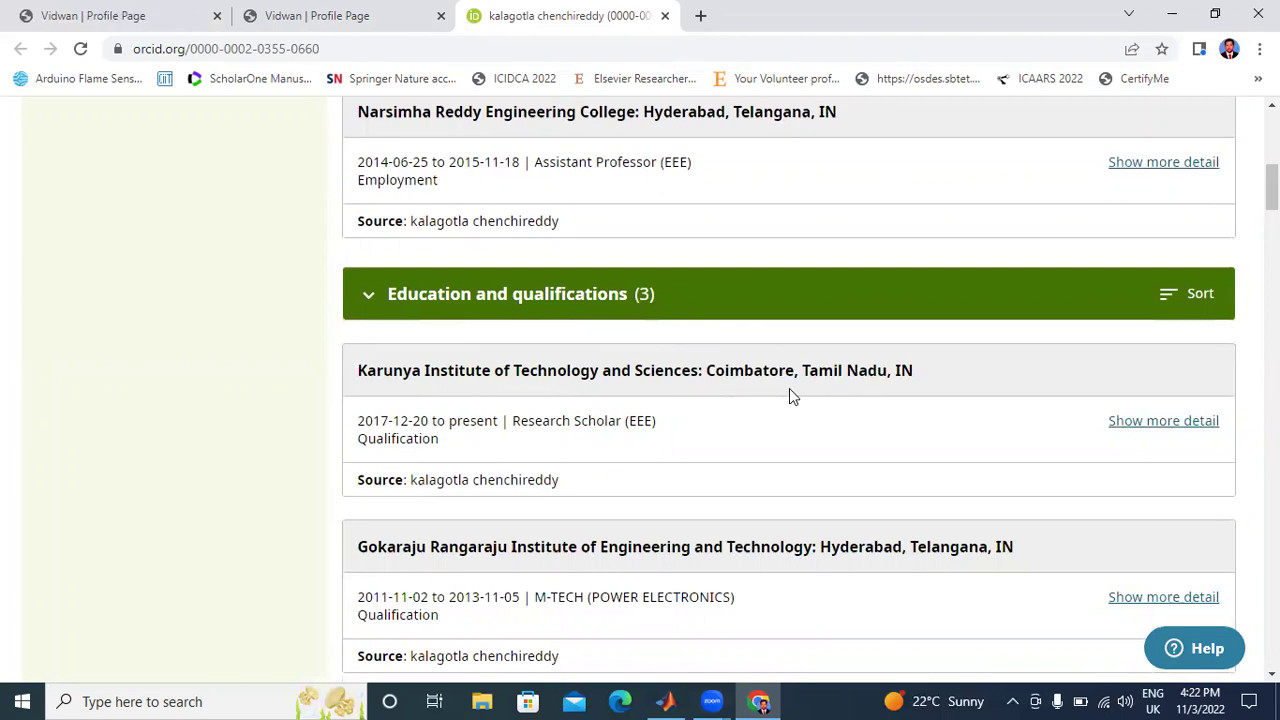
Continue down to the Works (23) list, led by the 2022 brushless DC motor drive chapter
scroll(789, 388, "down", 1)
scroll(525, 386, "down", 3)
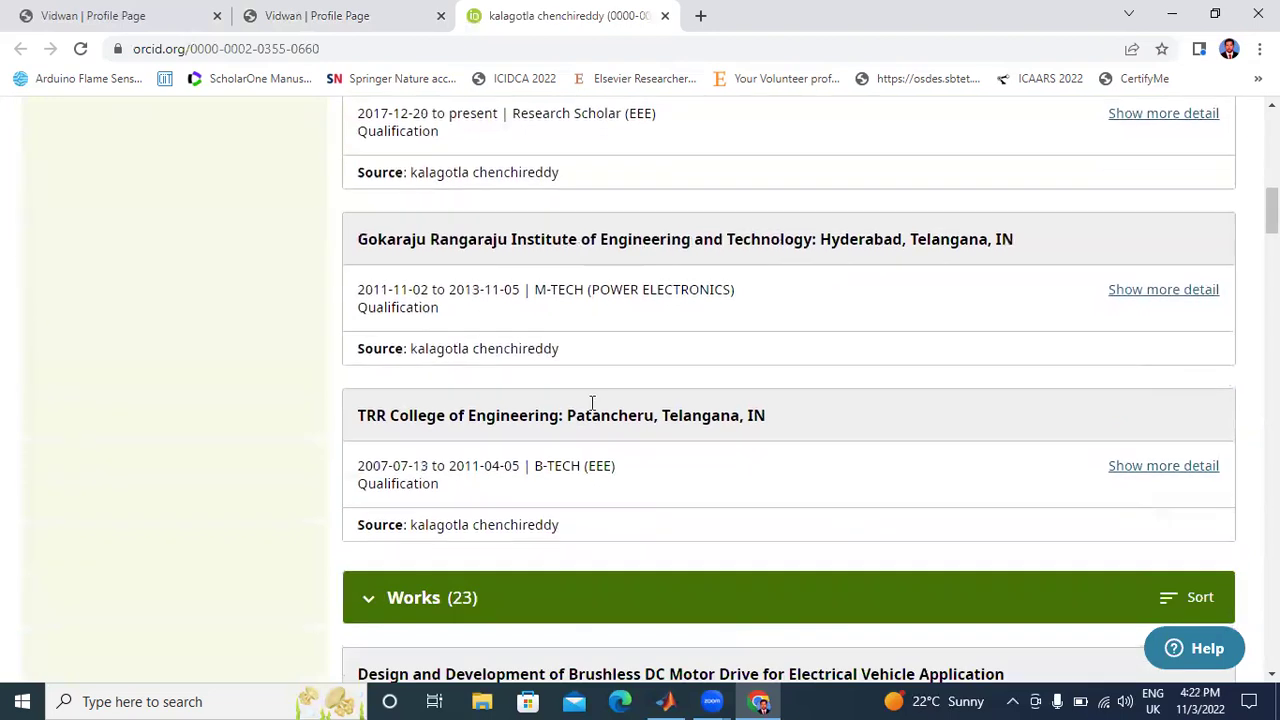
scroll(637, 297, "up", 3)
scroll(452, 276, "up", 5)
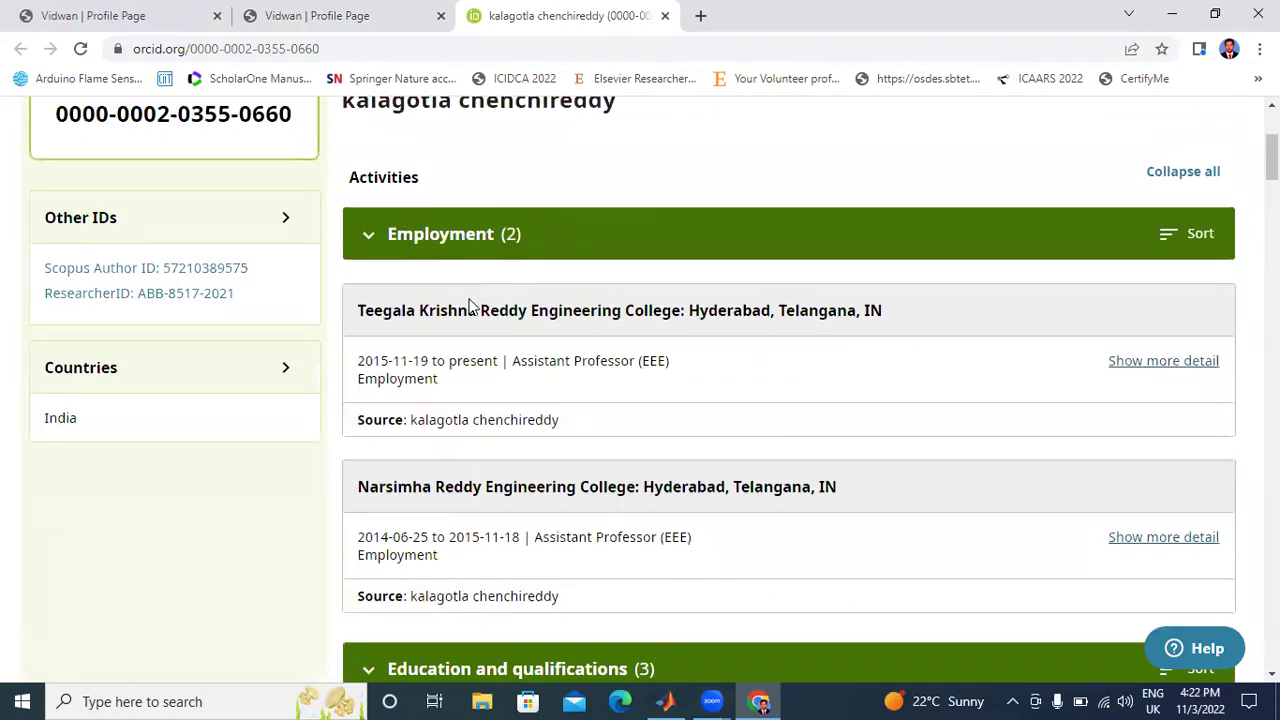
scroll(474, 331, "down", 5)
scroll(476, 331, "down", 4)
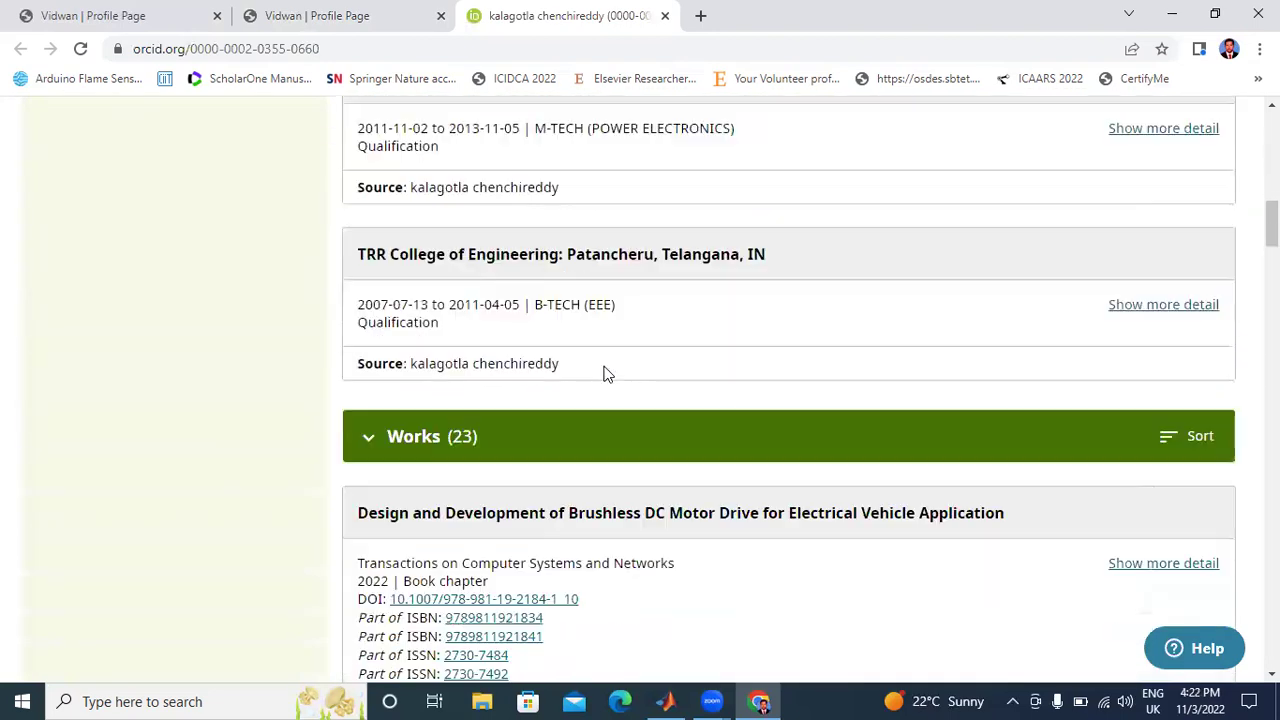
scroll(604, 373, "down", 3)
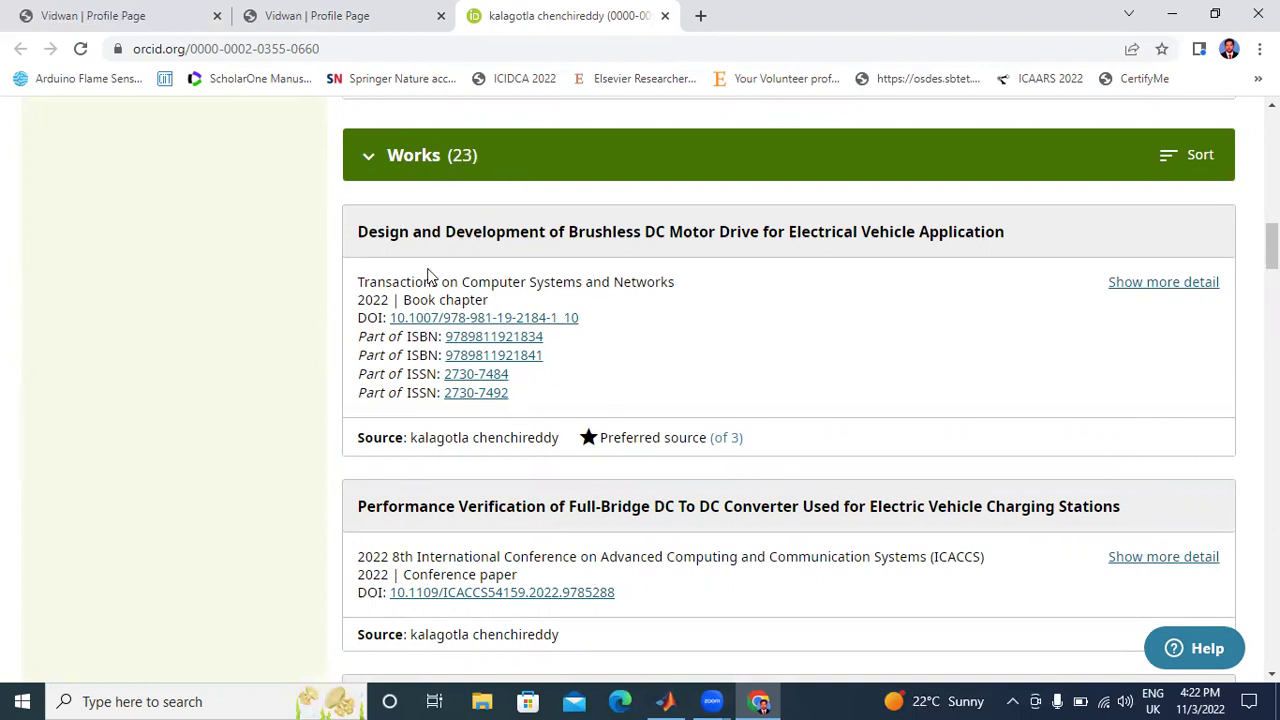
scroll(596, 317, "down", 1)
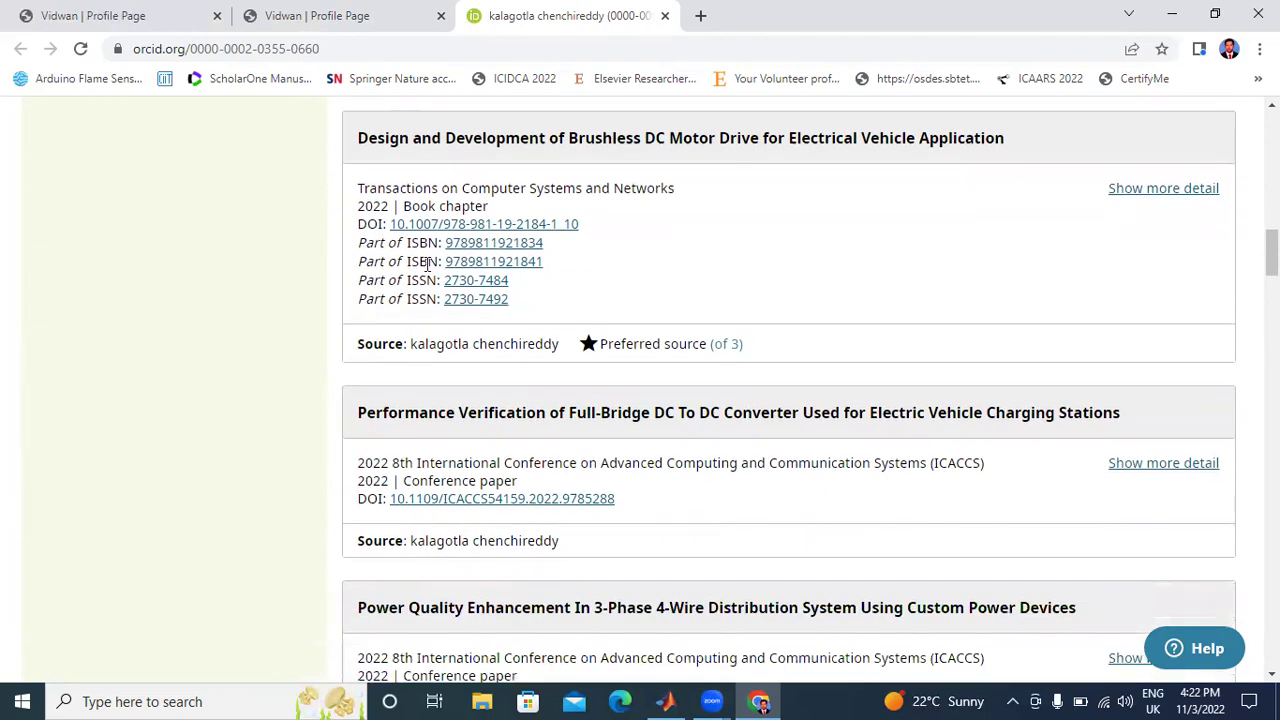